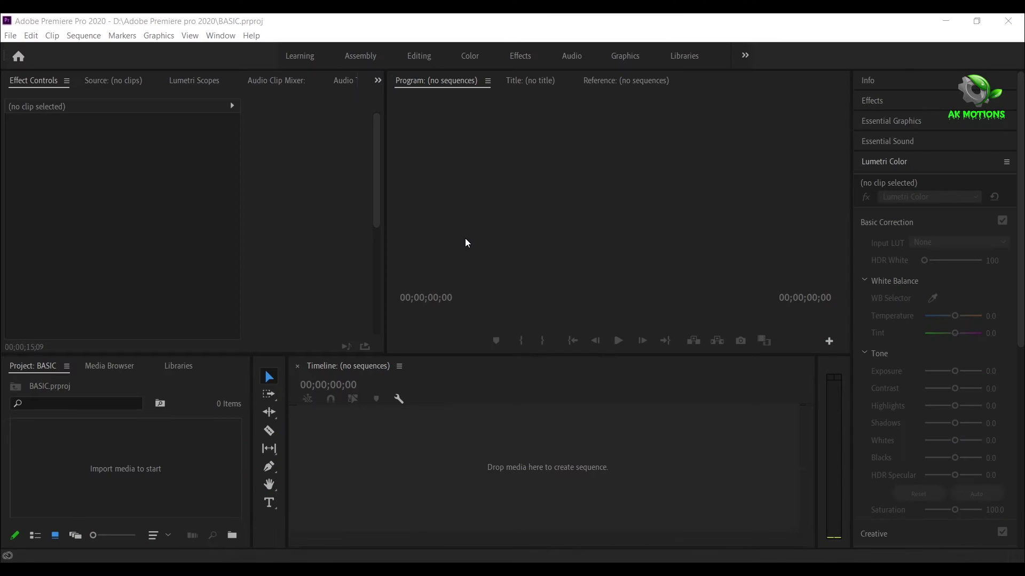
Import the clips IMG_5823.MOV and IMG_6345.MOV into the project.
{"action": "left_click", "coordinate": [10, 35]}
{"action": "left_click", "coordinate": [40, 339]}
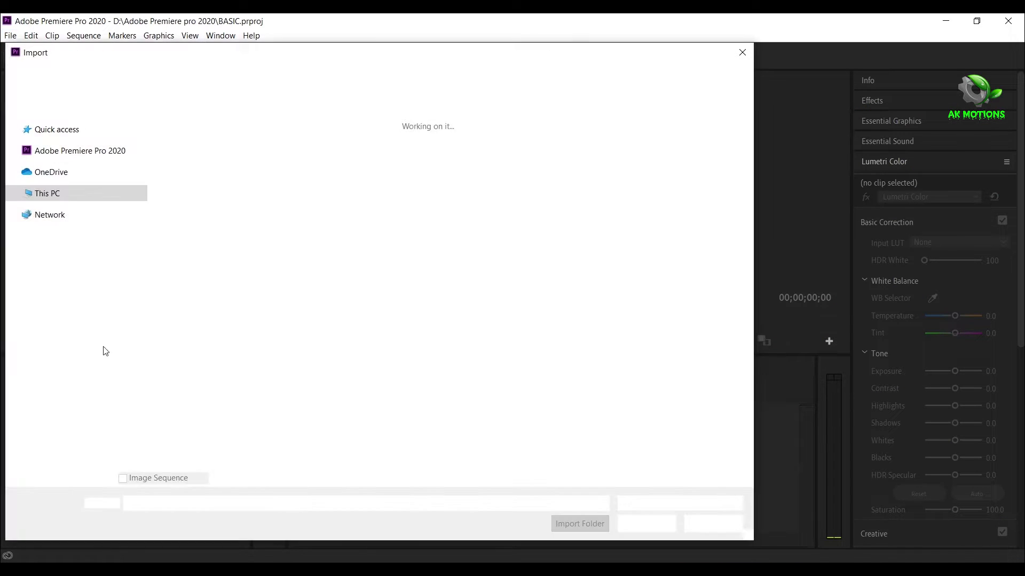
{"action": "left_click", "coordinate": [275, 163]}
{"action": "left_click", "coordinate": [186, 247], "text": "ctrl"}
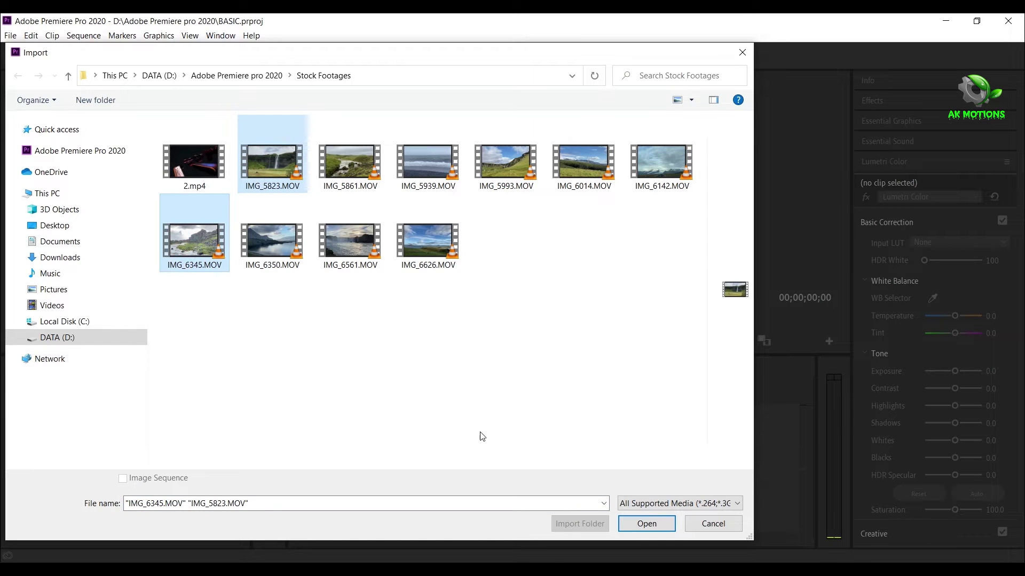
{"action": "left_click", "coordinate": [644, 524]}
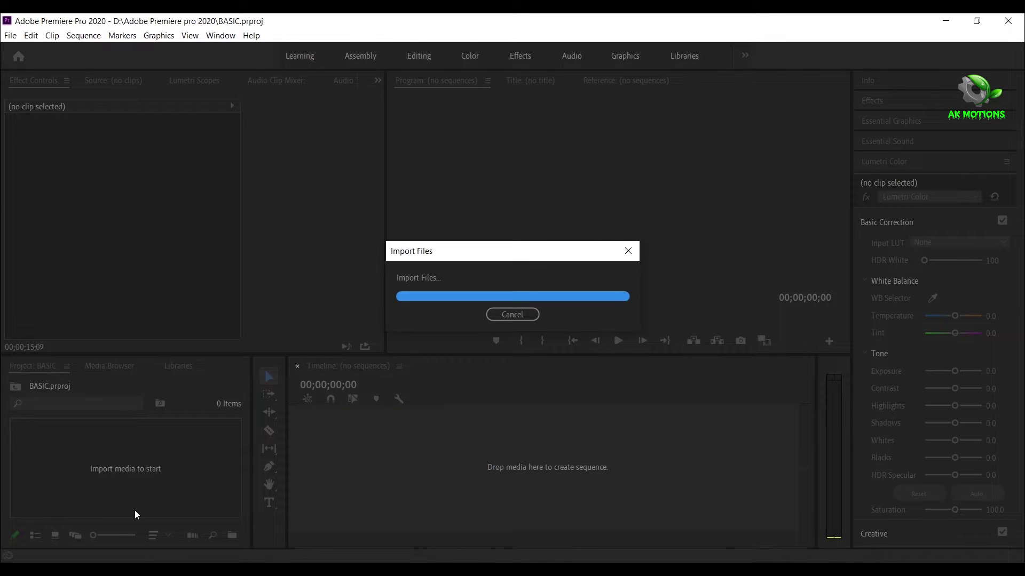
Build a new IMG_5823 sequence with IMG_5823.MOV followed directly by IMG_6345.MOV.
{"action": "left_click_drag", "start_coordinate": [82, 457], "coordinate": [418, 462]}
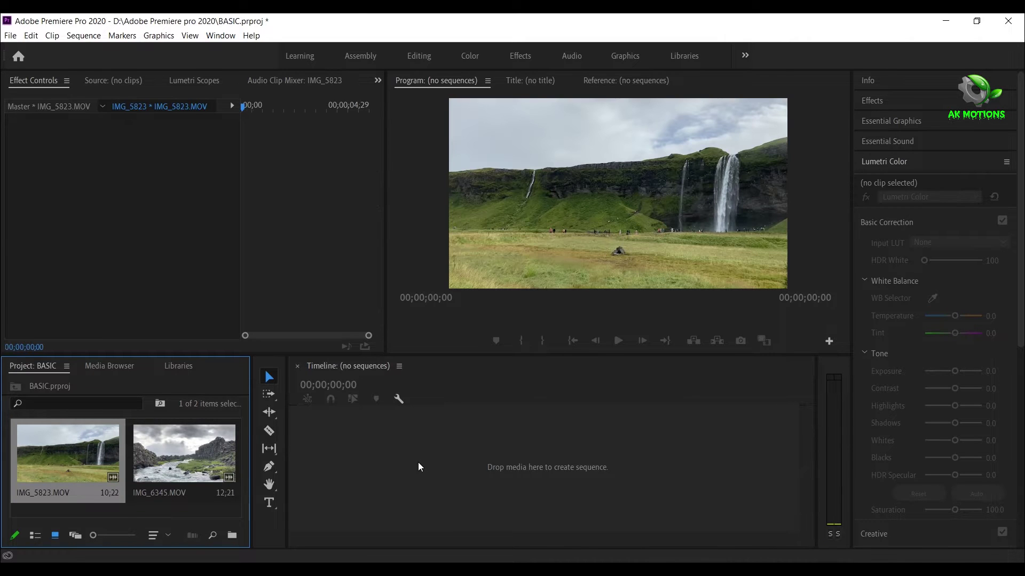
{"action": "left_click_drag", "start_coordinate": [459, 399], "coordinate": [591, 399]}
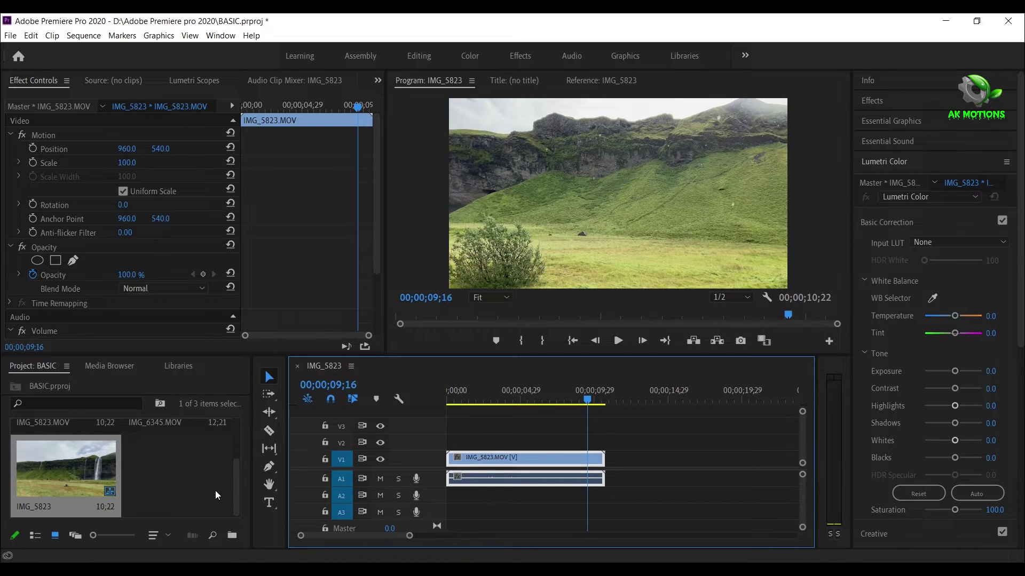
{"action": "scroll", "coordinate": [217, 495], "scroll_direction": "up", "scroll_amount": 2}
{"action": "left_click_drag", "start_coordinate": [205, 457], "coordinate": [620, 468]}
{"action": "left_click_drag", "start_coordinate": [591, 399], "coordinate": [623, 399]}
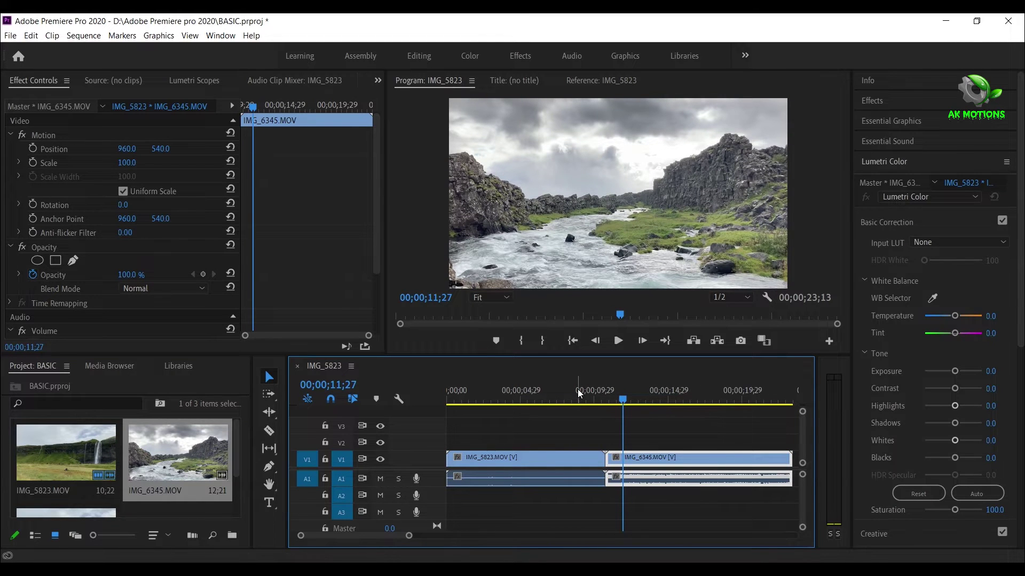
{"action": "left_click_drag", "start_coordinate": [525, 395], "coordinate": [448, 398]}
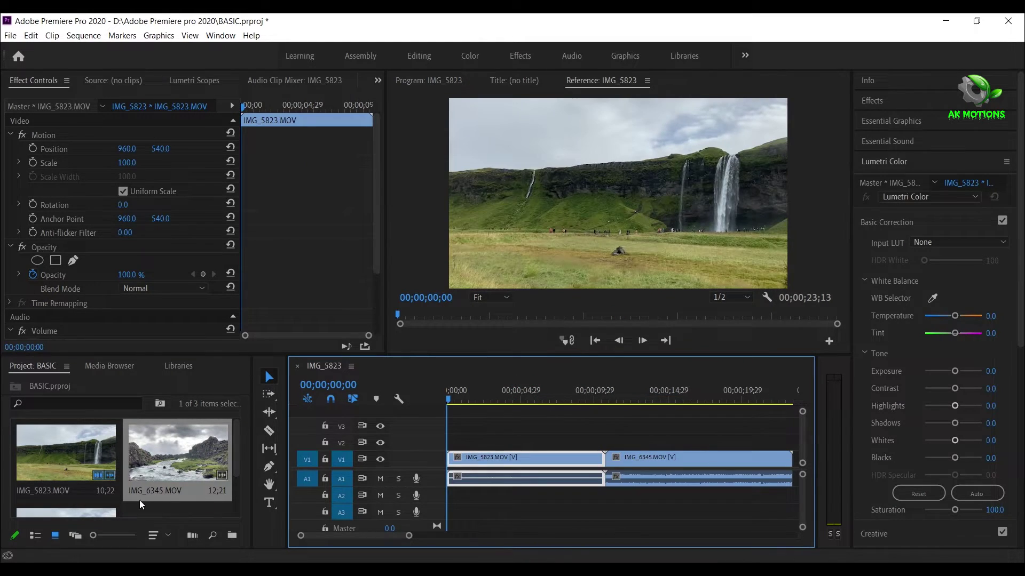
{"action": "scroll", "coordinate": [139, 501], "scroll_direction": "down", "scroll_amount": 2}
Create a new Adjustment Layer on track V2 stretched across both clips.
{"action": "right_click", "coordinate": [173, 483]}
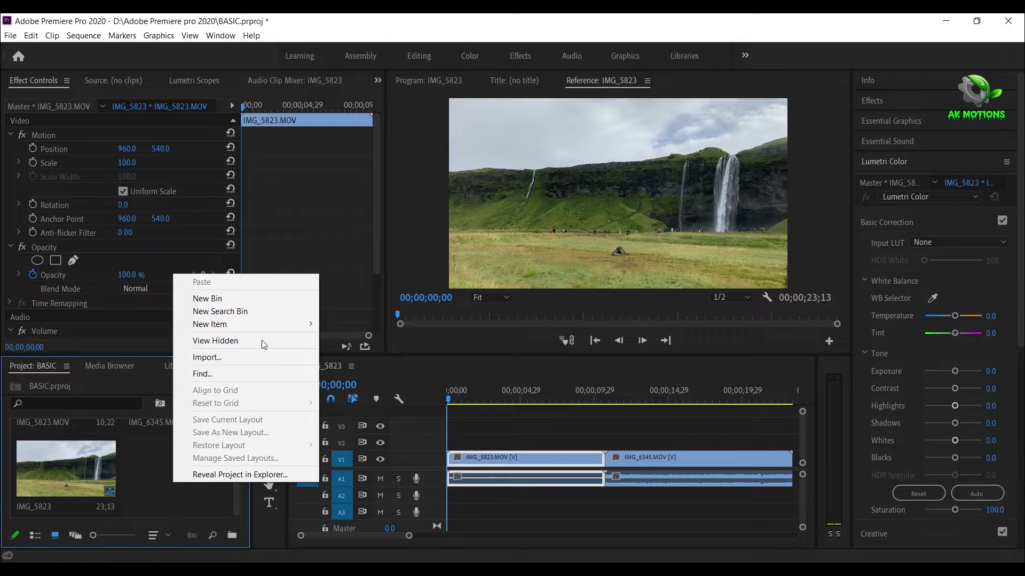
{"action": "mouse_move", "coordinate": [302, 323]}
{"action": "left_click", "coordinate": [357, 363]}
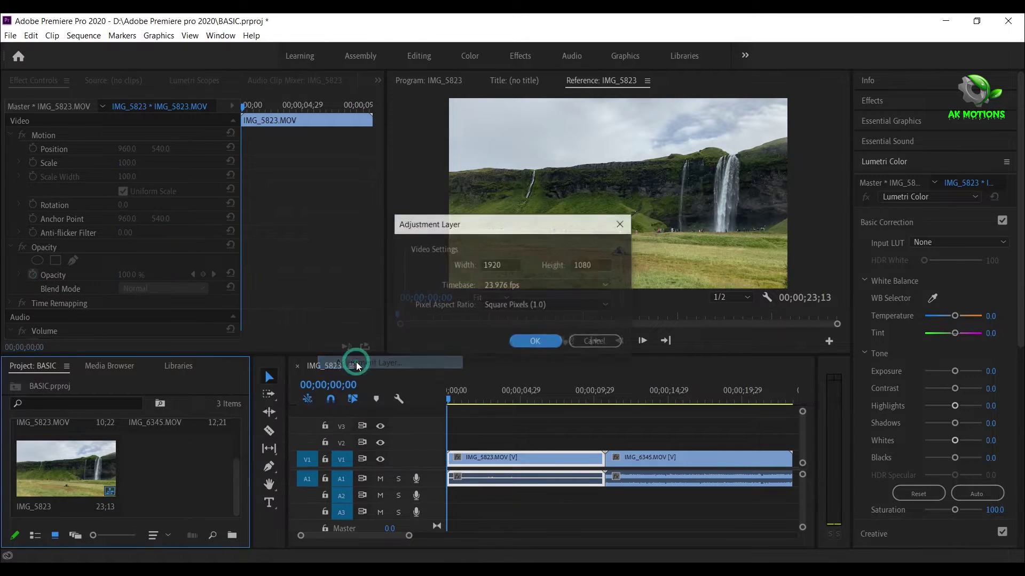
{"action": "left_click", "coordinate": [535, 342]}
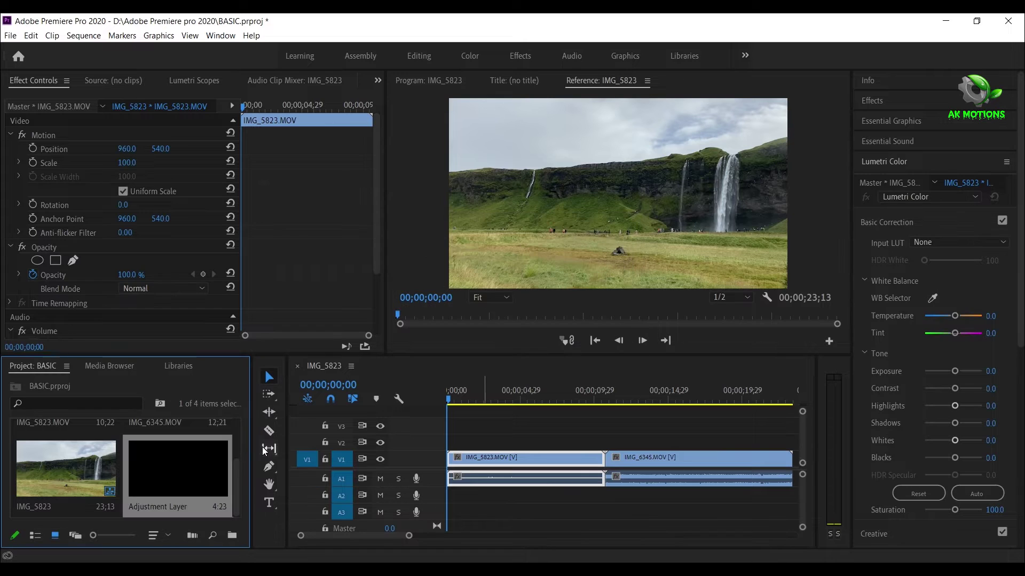
{"action": "left_click_drag", "start_coordinate": [201, 473], "coordinate": [452, 439]}
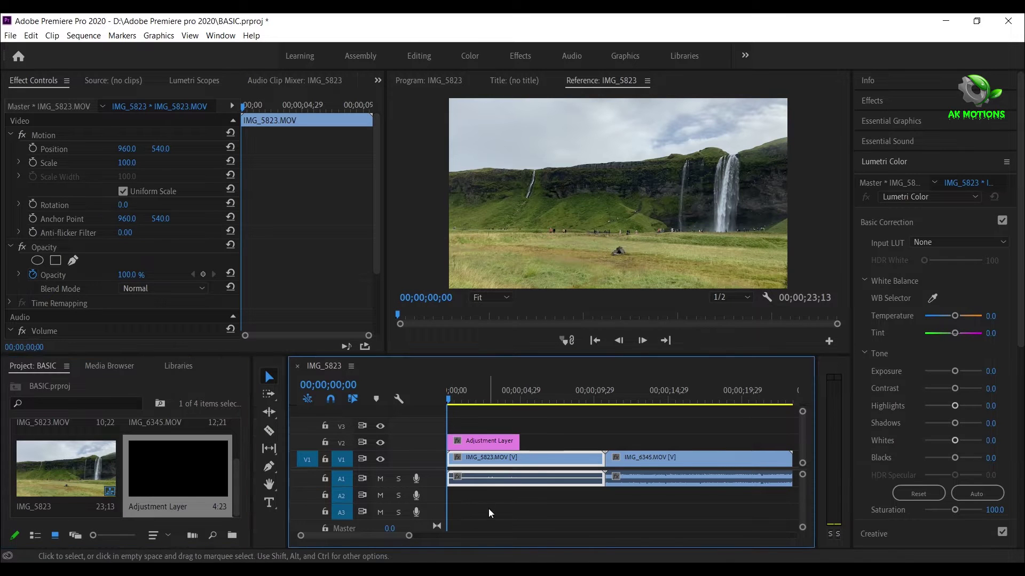
{"action": "left_click_drag", "start_coordinate": [520, 442], "coordinate": [588, 444]}
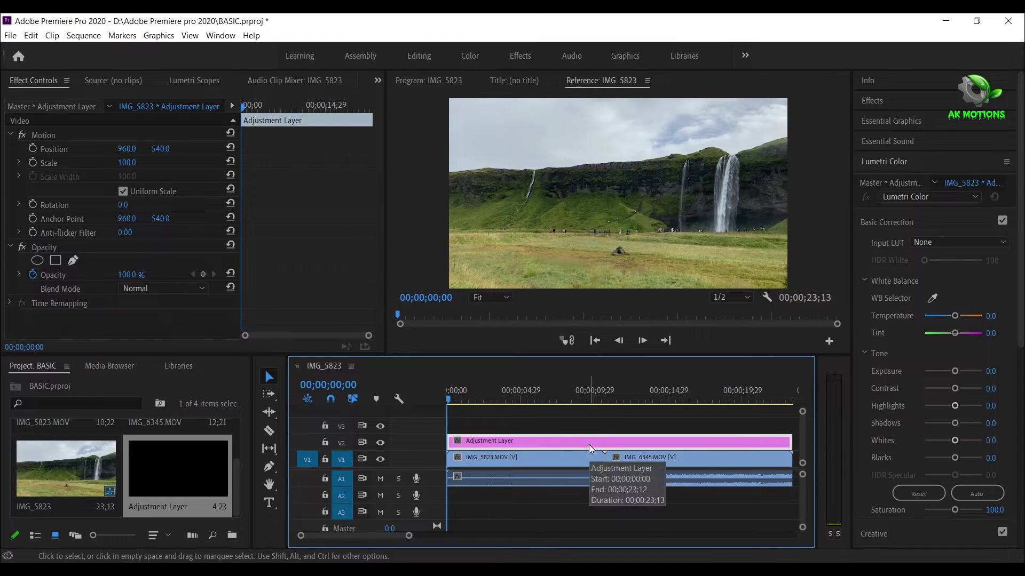
Search the Effects panel for 'channel mix' and apply Channel Mixer to the adjustment layer.
{"action": "left_click", "coordinate": [899, 104]}
{"action": "left_click_drag", "start_coordinate": [914, 119], "coordinate": [831, 121]}
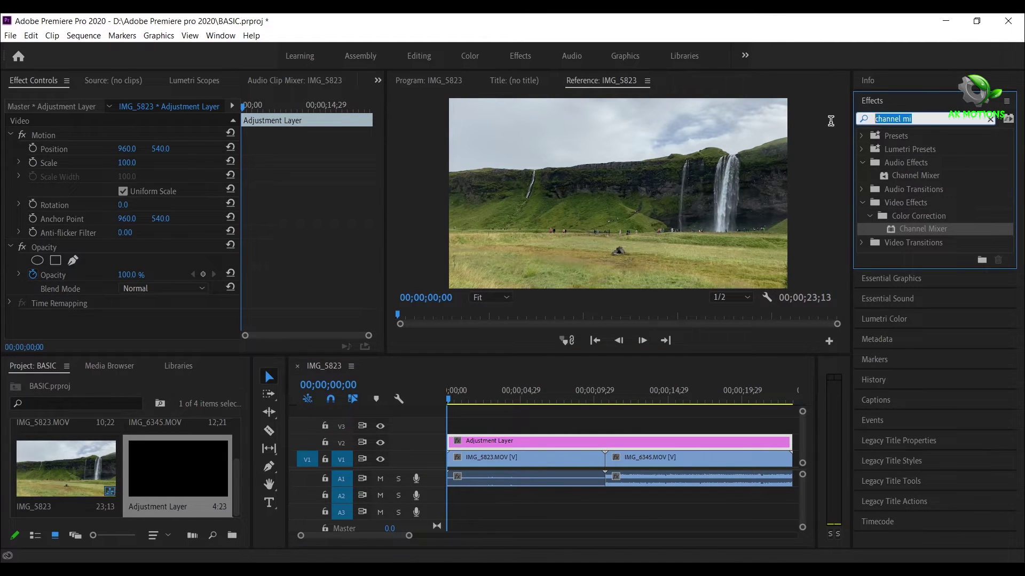
{"action": "type", "text": "c"}
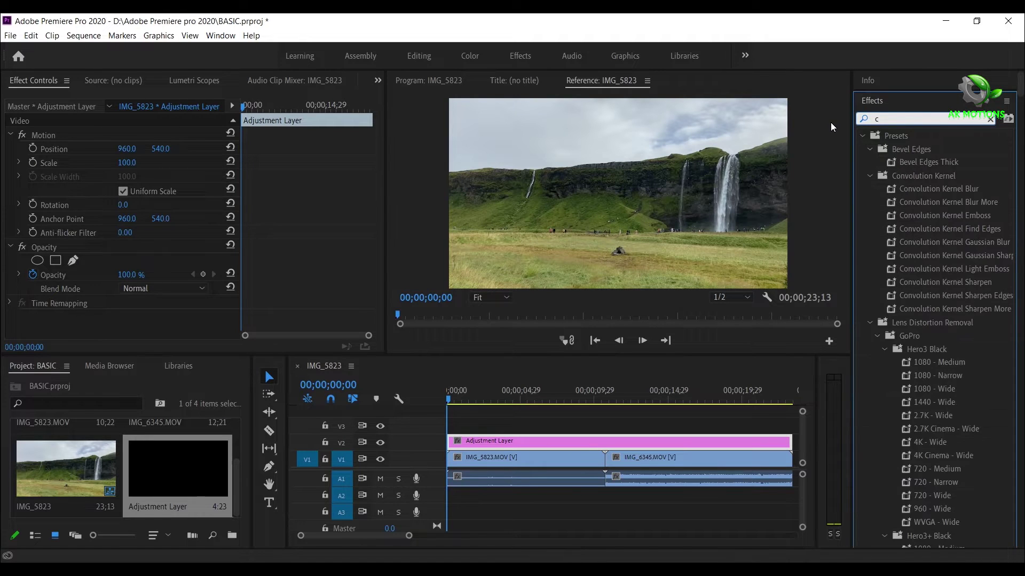
{"action": "type", "text": "hannel"}
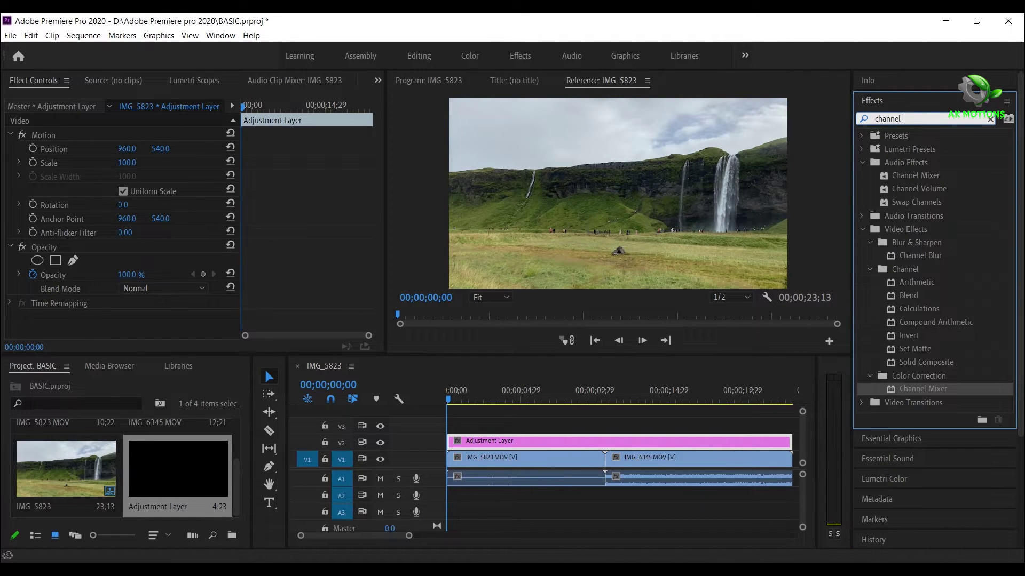
{"action": "type", "text": " mix"}
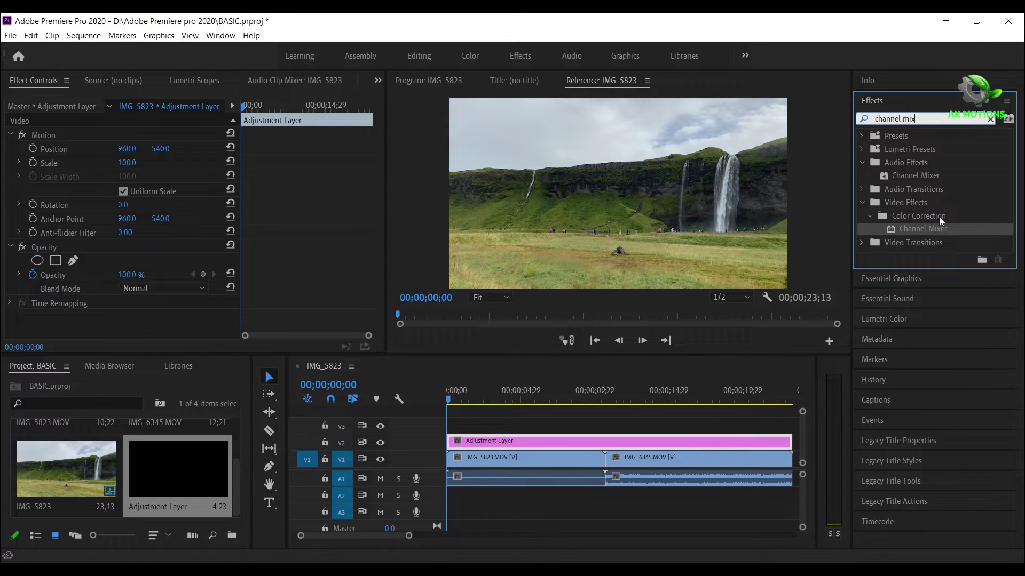
{"action": "left_click_drag", "start_coordinate": [927, 229], "coordinate": [516, 441]}
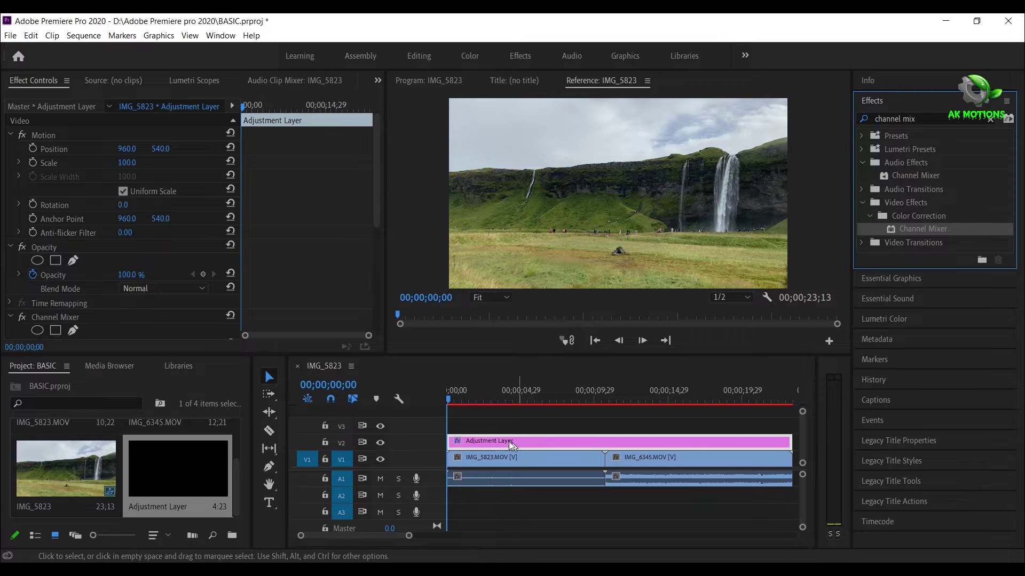
Set Channel Mixer to Red-Red -50, Red-Green 200 and Red-Blue -50.
{"action": "scroll", "coordinate": [136, 257], "scroll_direction": "down", "scroll_amount": 3}
{"action": "scroll", "coordinate": [129, 254], "scroll_direction": "down", "scroll_amount": 10}
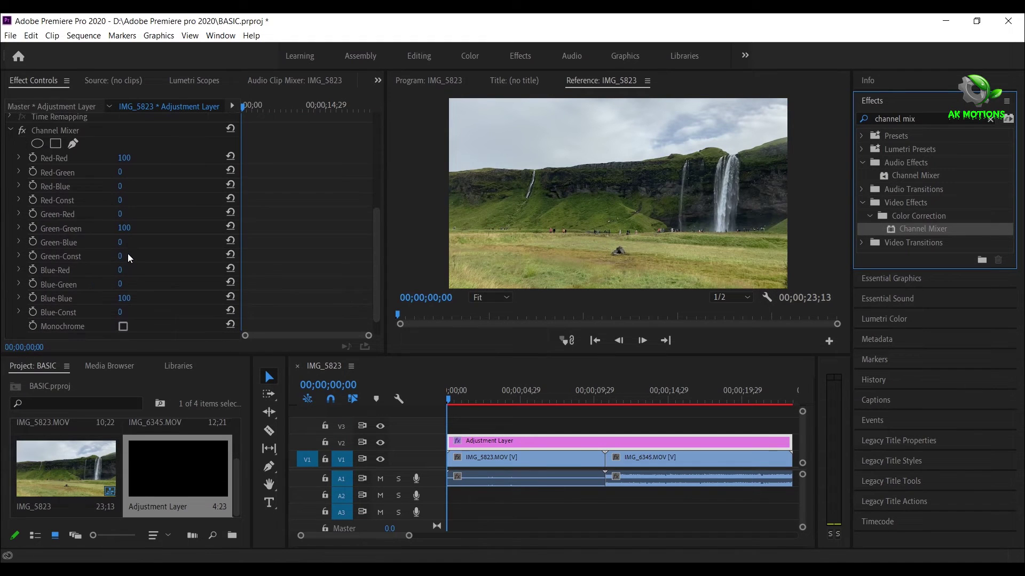
{"action": "left_click", "coordinate": [133, 156]}
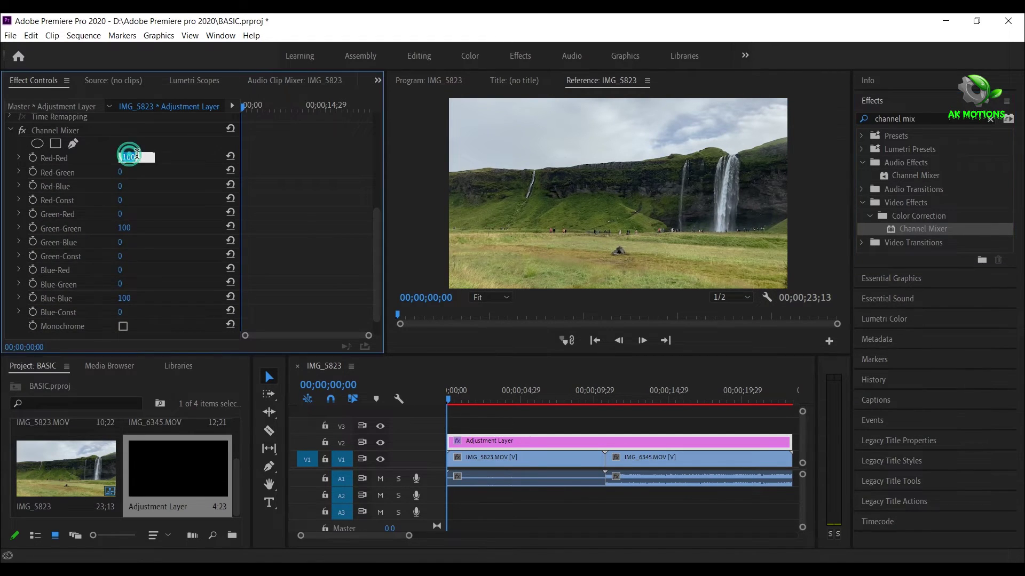
{"action": "type", "text": "-50"}
{"action": "key", "text": "Tab"}
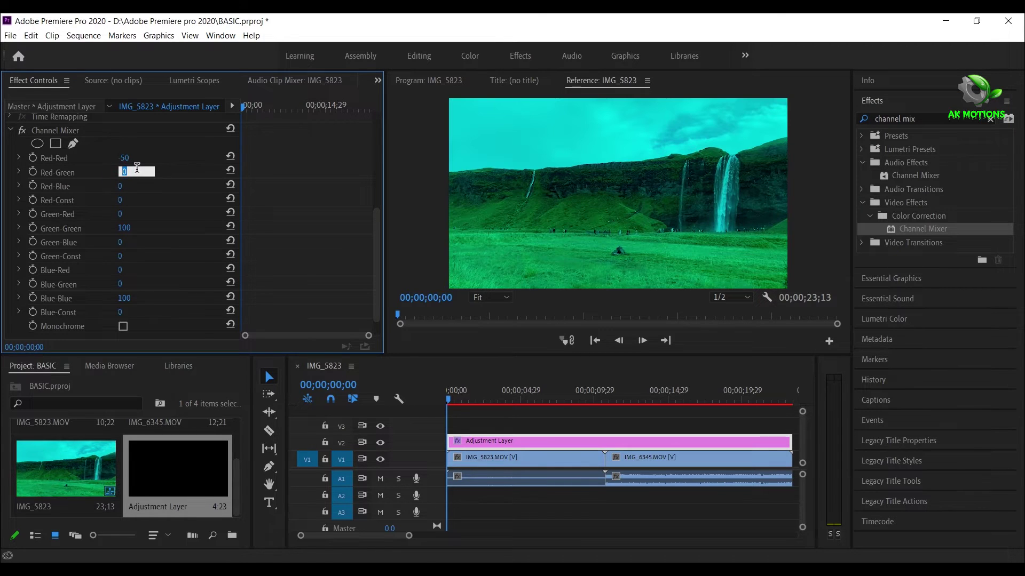
{"action": "type", "text": "200"}
{"action": "left_click", "coordinate": [120, 188]}
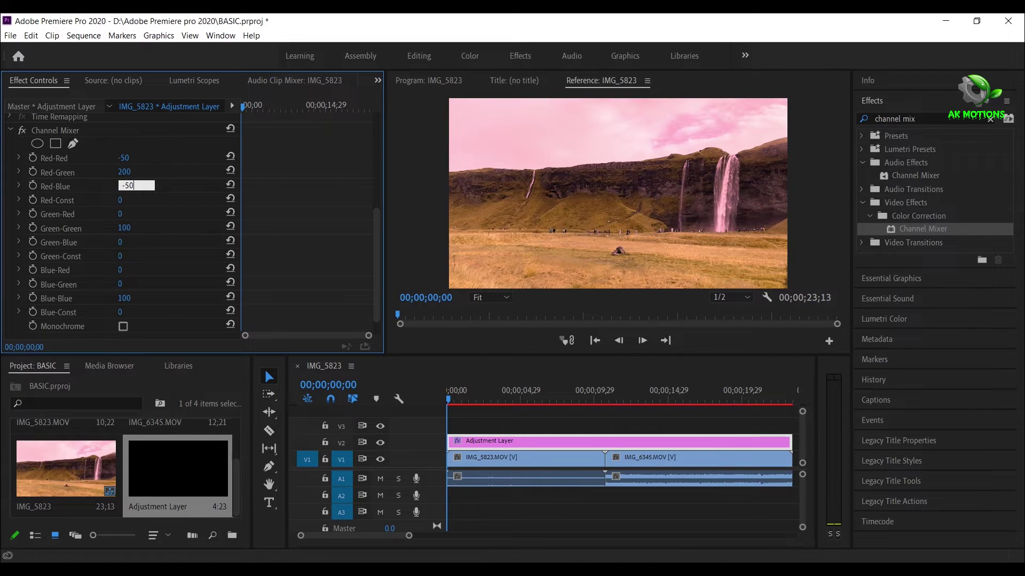
{"action": "type", "text": "-50"}
{"action": "key", "text": "Return"}
Bring up the blend mode options in the adjustment layer's Opacity section.
{"action": "scroll", "coordinate": [160, 187], "scroll_direction": "up", "scroll_amount": 1}
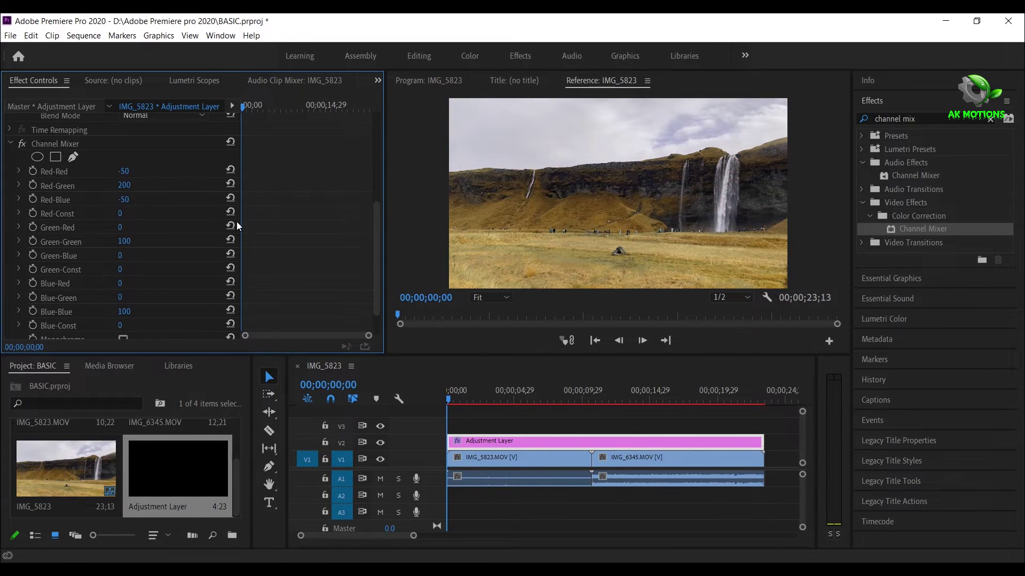
{"action": "scroll", "coordinate": [159, 173], "scroll_direction": "up", "scroll_amount": 1}
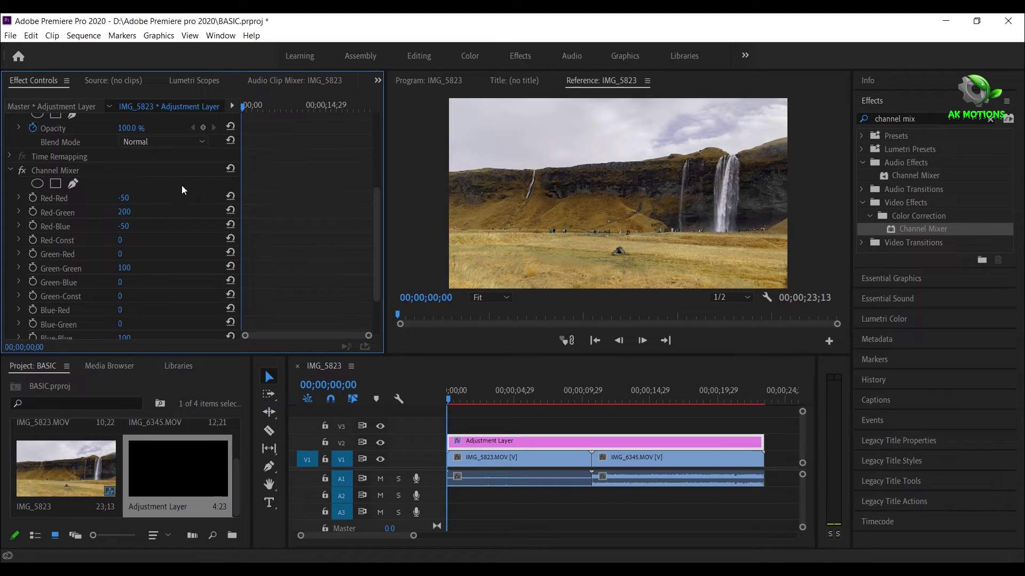
{"action": "left_click", "coordinate": [168, 140]}
Set the adjustment layer to Lighten and scrub both clips to review the golden look.
{"action": "left_click", "coordinate": [156, 264]}
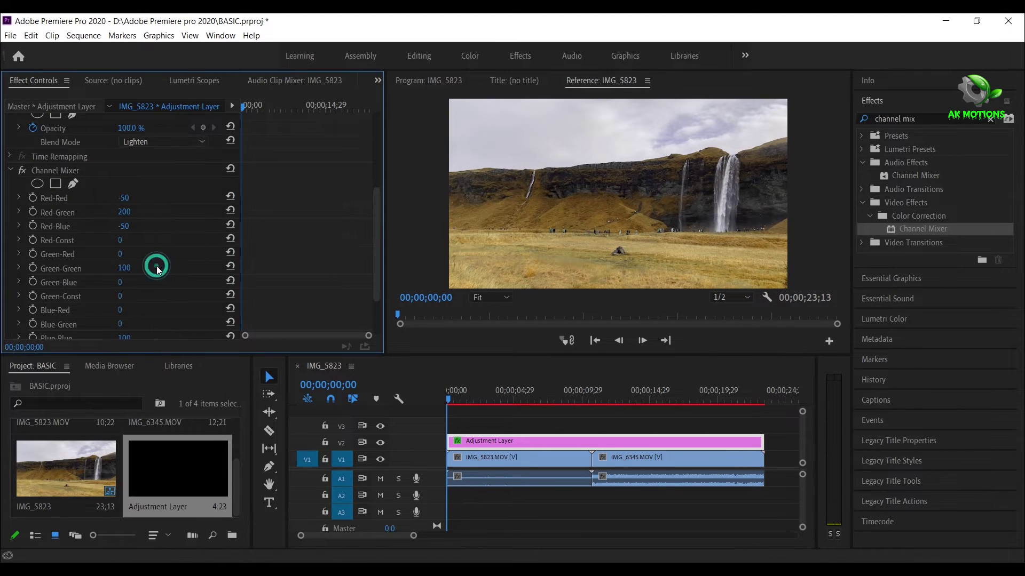
{"action": "left_click_drag", "start_coordinate": [454, 399], "coordinate": [527, 399]}
{"action": "left_click", "coordinate": [561, 400]}
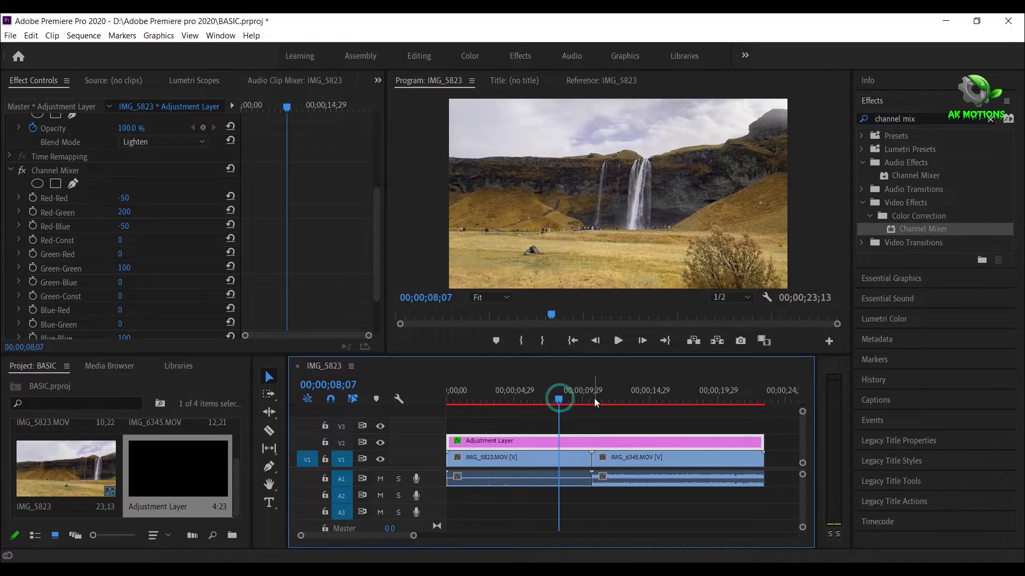
{"action": "left_click", "coordinate": [593, 401]}
{"action": "left_click", "coordinate": [616, 401]}
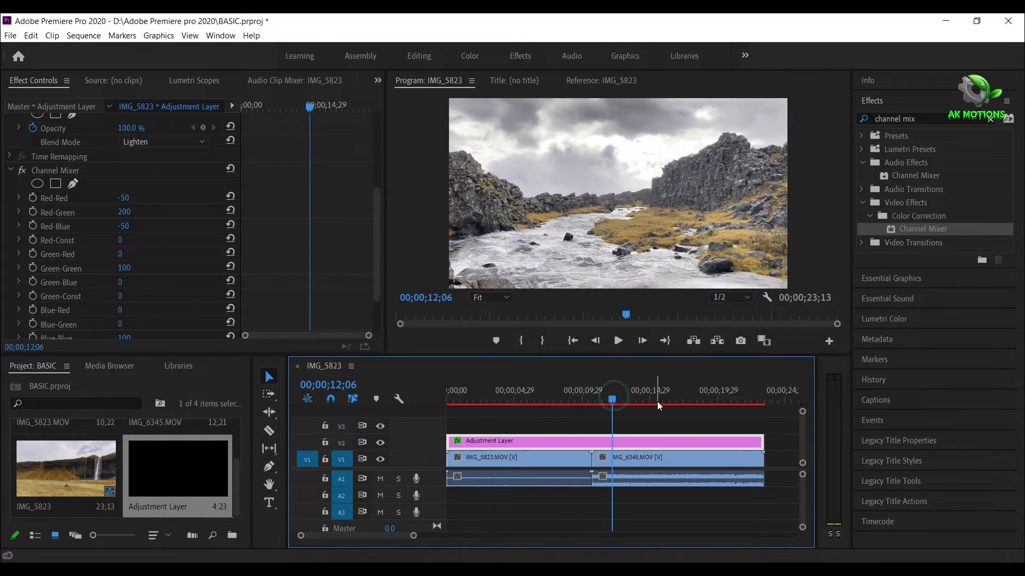
{"action": "left_click", "coordinate": [657, 400]}
{"action": "left_click", "coordinate": [705, 401]}
{"action": "left_click", "coordinate": [738, 401]}
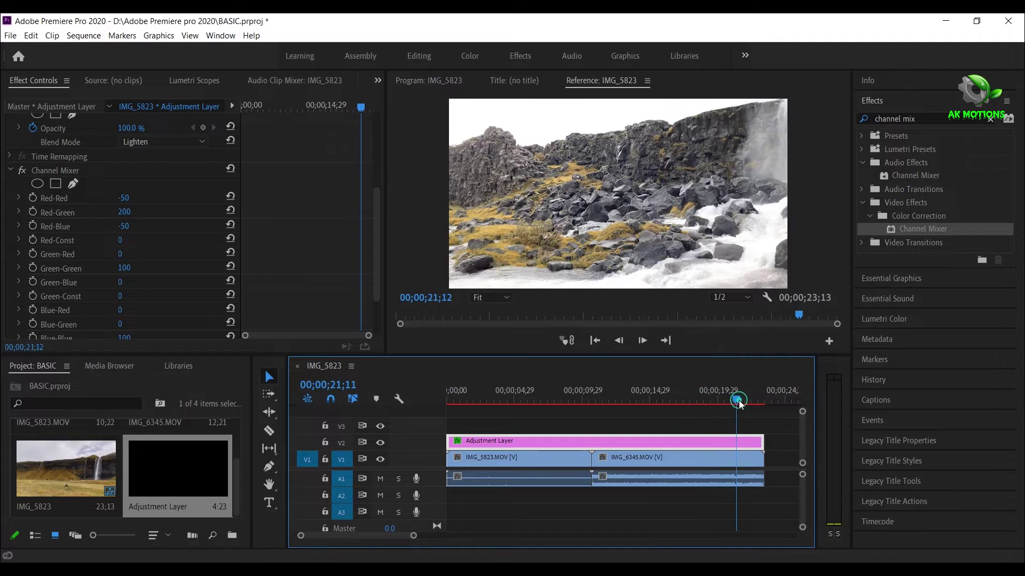
{"action": "left_click", "coordinate": [660, 400]}
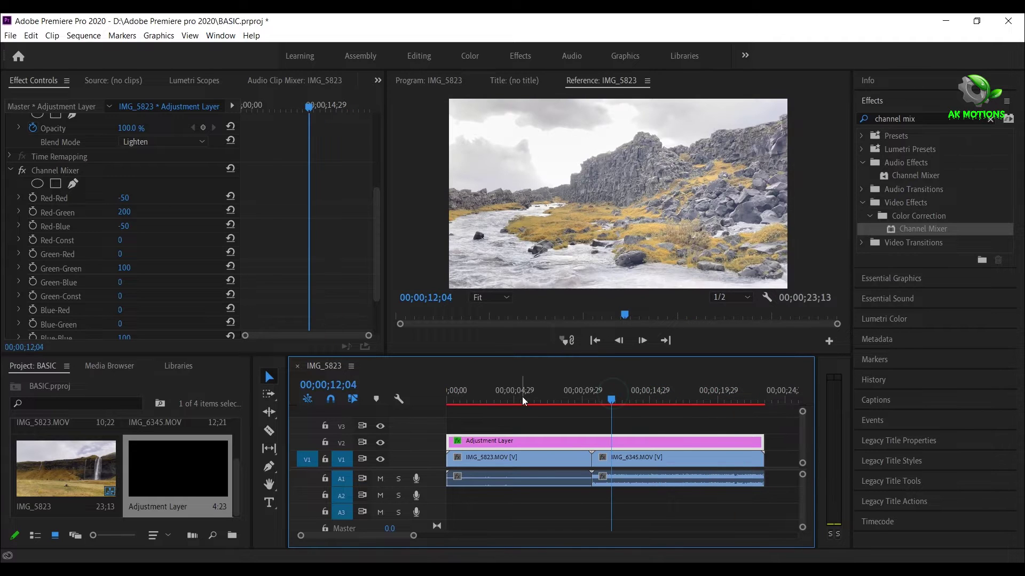
{"action": "left_click", "coordinate": [521, 401]}
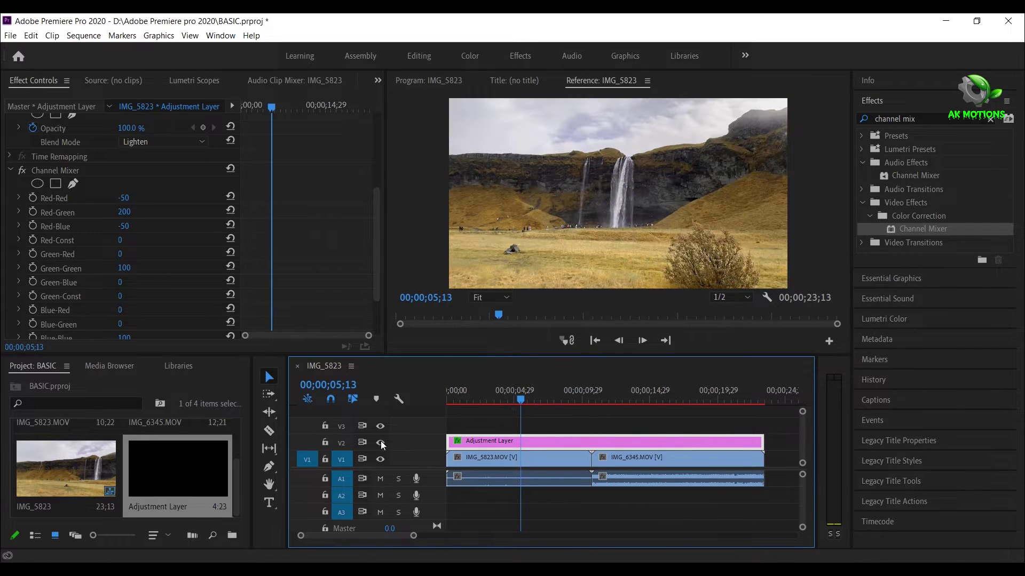
Hide and reshow V2 to compare, then show Lumetri Color for IMG_5823.MOV.
{"action": "left_click", "coordinate": [380, 442]}
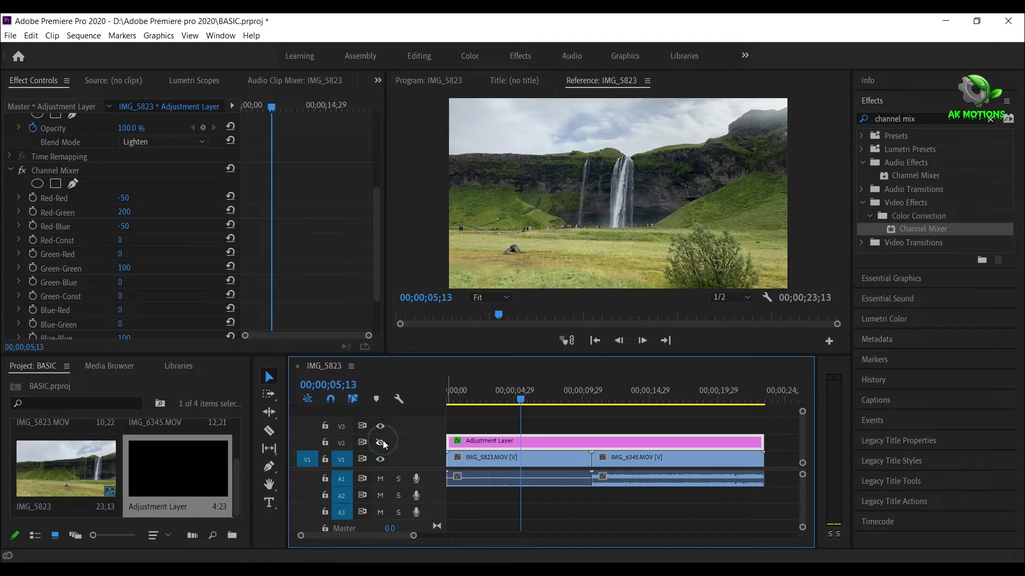
{"action": "left_click", "coordinate": [381, 443]}
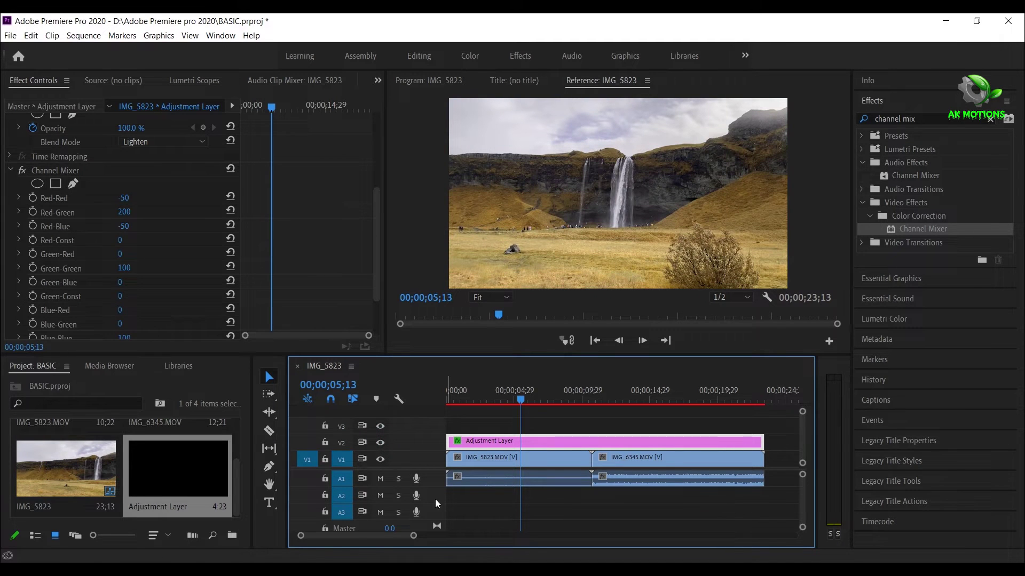
{"action": "left_click", "coordinate": [523, 463]}
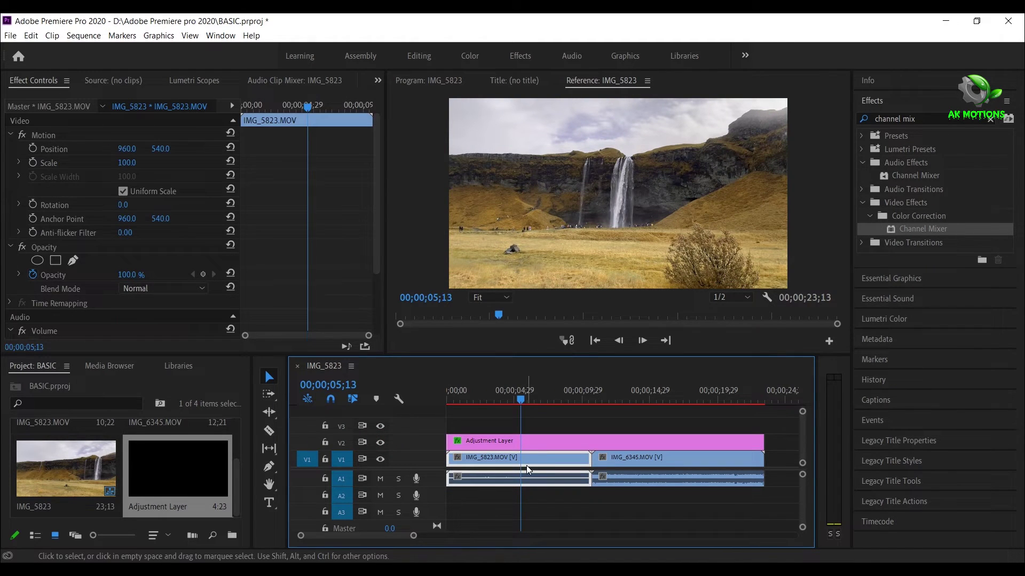
{"action": "left_click", "coordinate": [882, 320]}
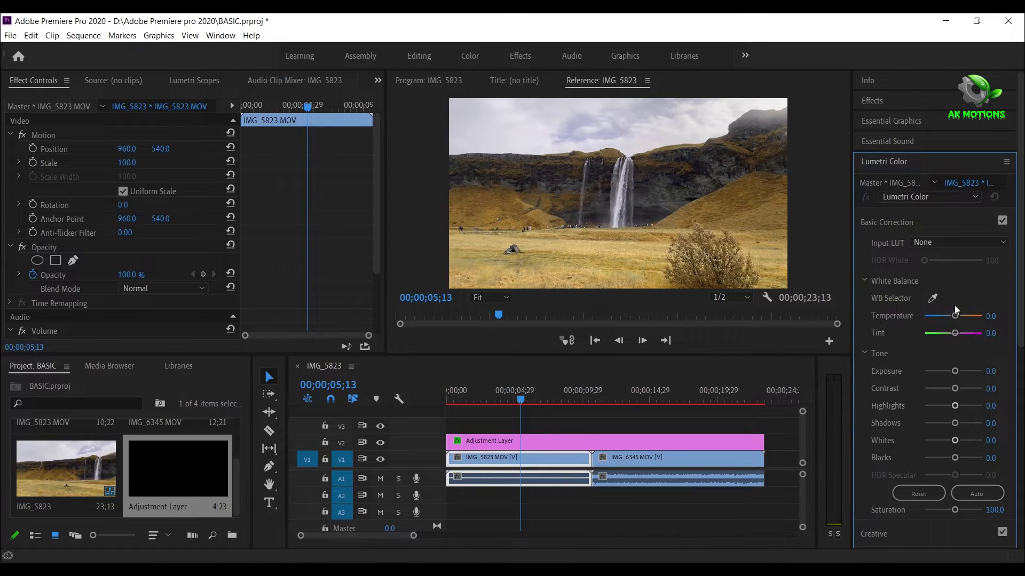
White-balance IMG_5823 from the sky, then set Contrast 44.8, Blacks -12.6 and Highlights -21.8.
{"action": "left_click", "coordinate": [933, 298]}
{"action": "left_click", "coordinate": [524, 128]}
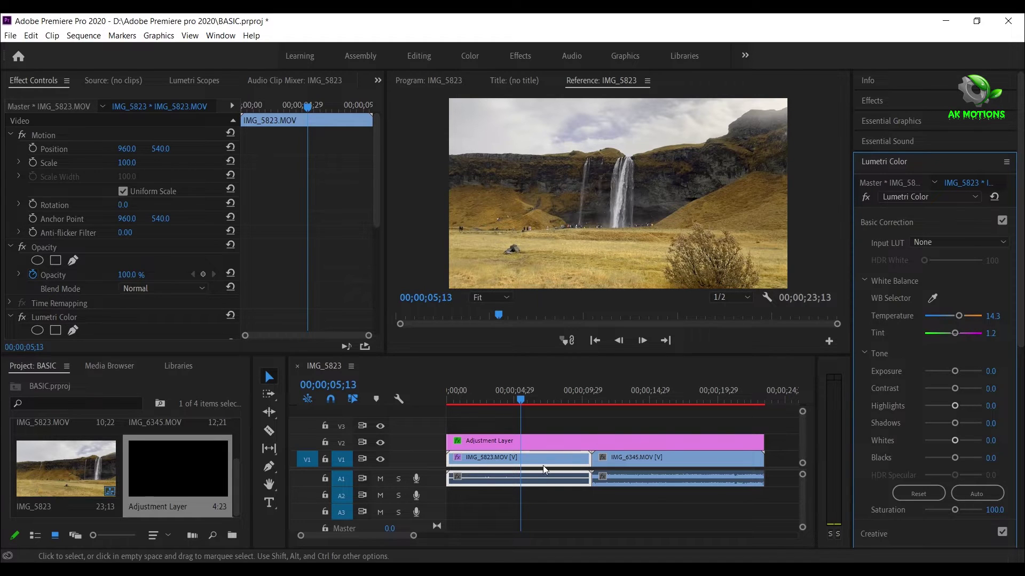
{"action": "left_click_drag", "start_coordinate": [954, 389], "coordinate": [964, 389]}
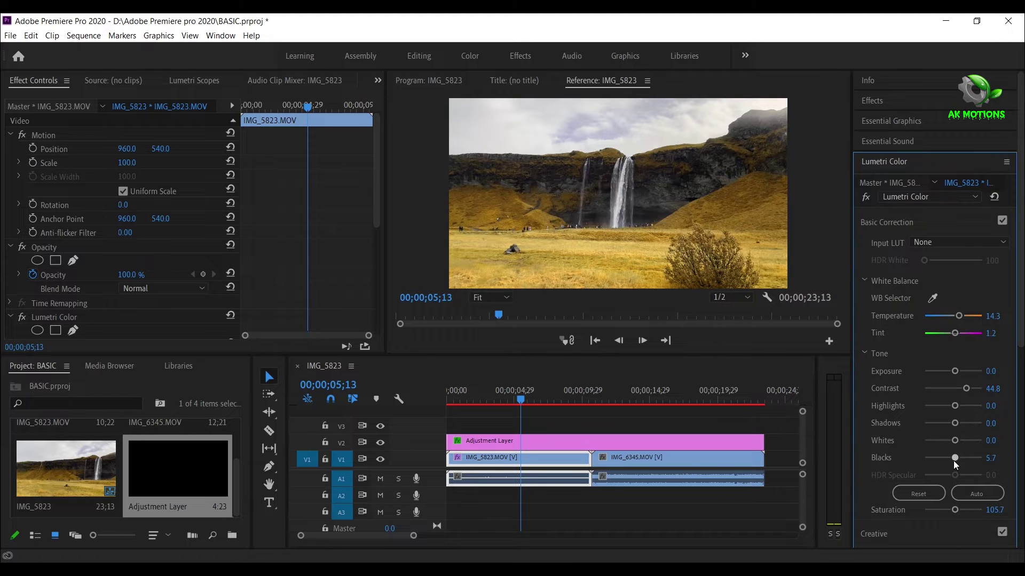
{"action": "left_click_drag", "start_coordinate": [952, 461], "coordinate": [948, 462]}
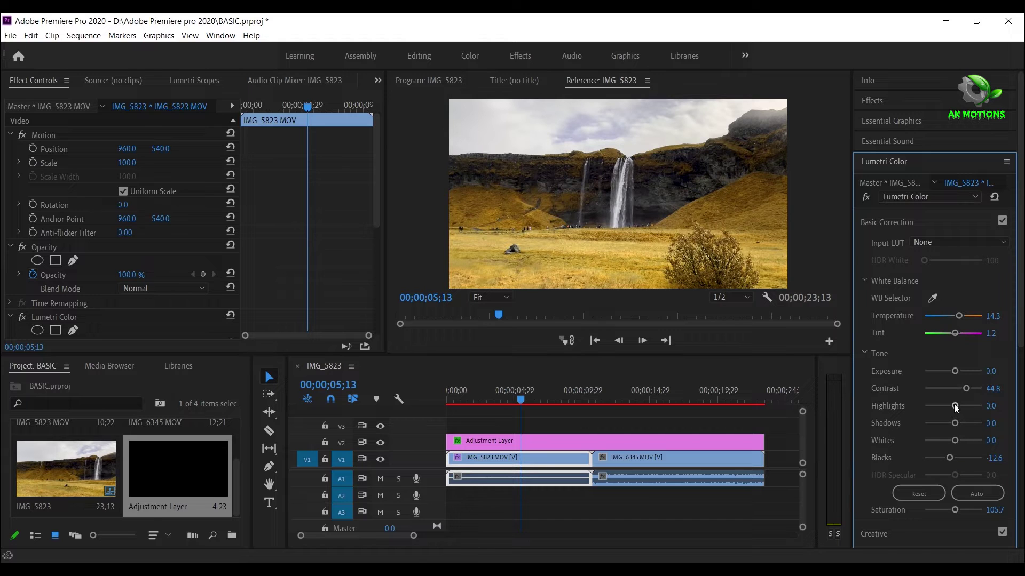
{"action": "left_click_drag", "start_coordinate": [954, 407], "coordinate": [949, 406]}
{"action": "left_click", "coordinate": [663, 401]}
White-balance IMG_6345 from its sky, set Highlights -26.4 and Whites -24.1, deepen Blacks, raise saturation to about 119.5.
{"action": "left_click", "coordinate": [670, 455]}
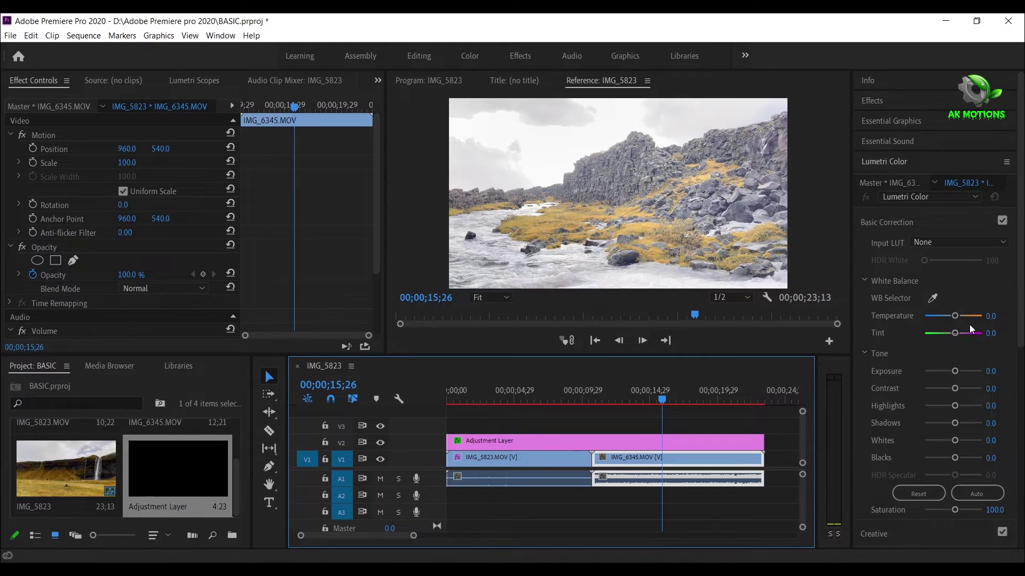
{"action": "left_click", "coordinate": [937, 299]}
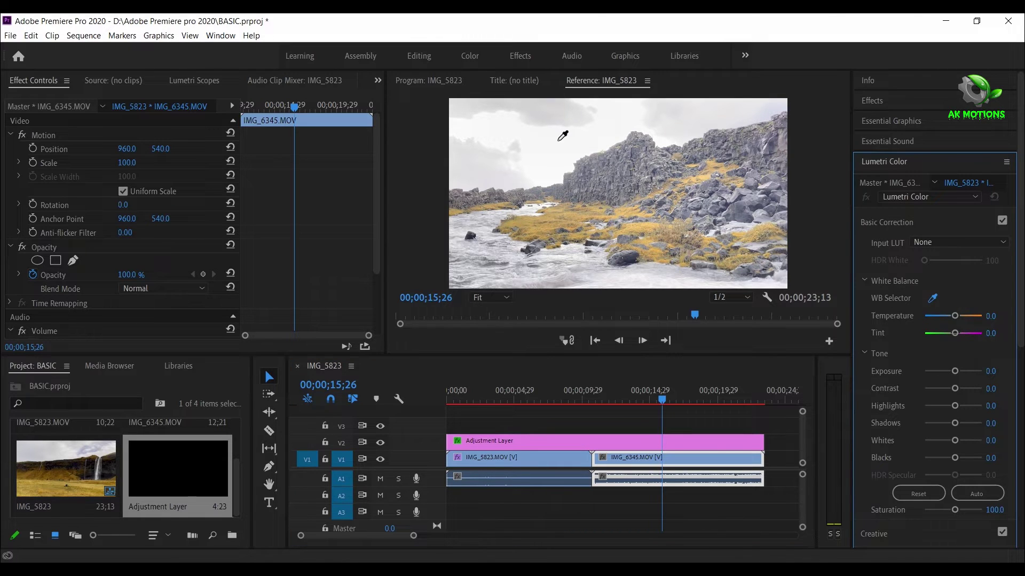
{"action": "left_click", "coordinate": [558, 142]}
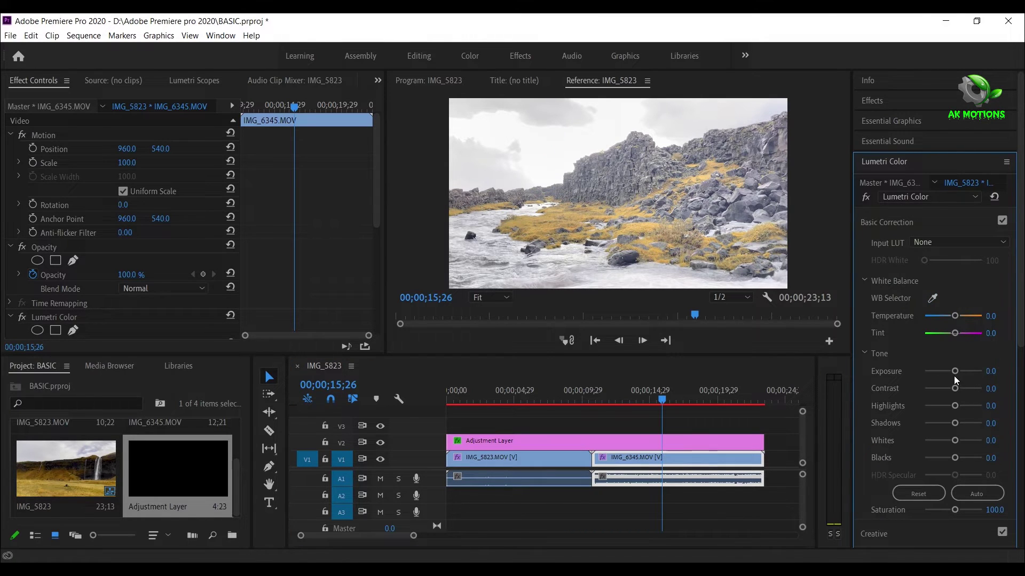
{"action": "left_click_drag", "start_coordinate": [955, 372], "coordinate": [973, 393]}
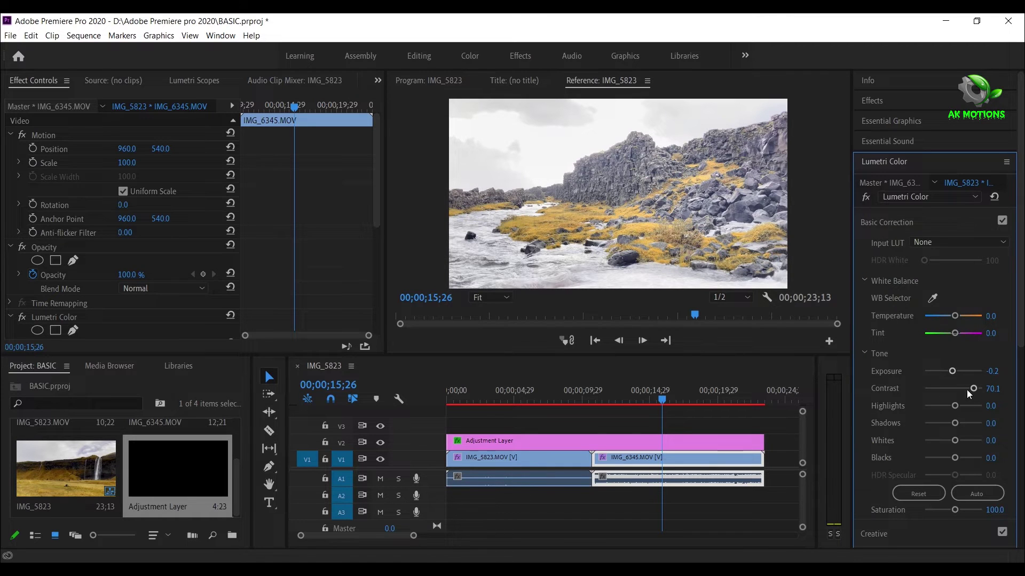
{"action": "mouse_move", "coordinate": [955, 406]}
{"action": "left_mouse_down"}
{"action": "mouse_move", "coordinate": [933, 408]}
{"action": "mouse_move", "coordinate": [945, 408]}
{"action": "left_mouse_up"}
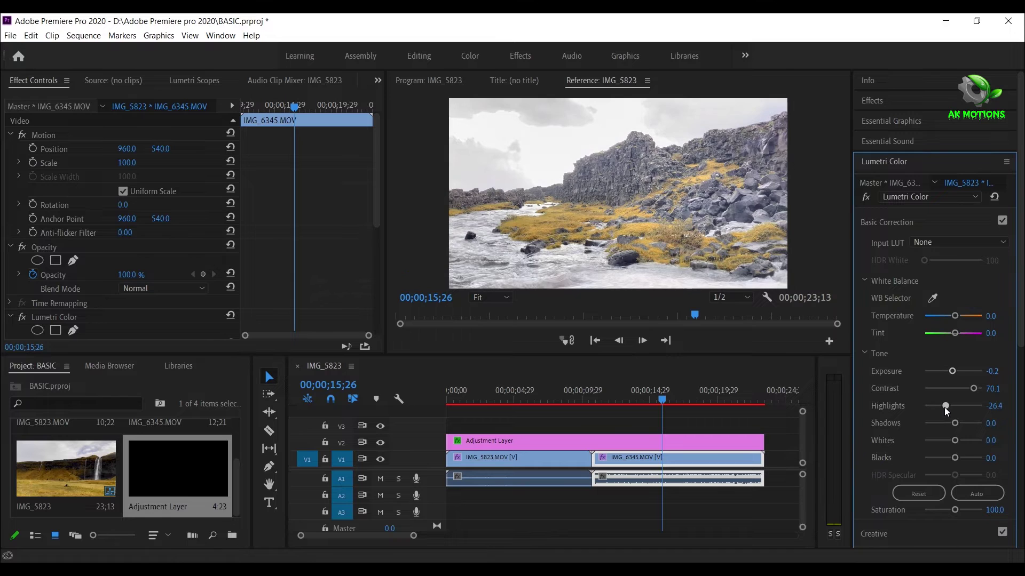
{"action": "left_click_drag", "start_coordinate": [955, 458], "coordinate": [937, 459]}
{"action": "left_click_drag", "start_coordinate": [955, 440], "coordinate": [946, 441]}
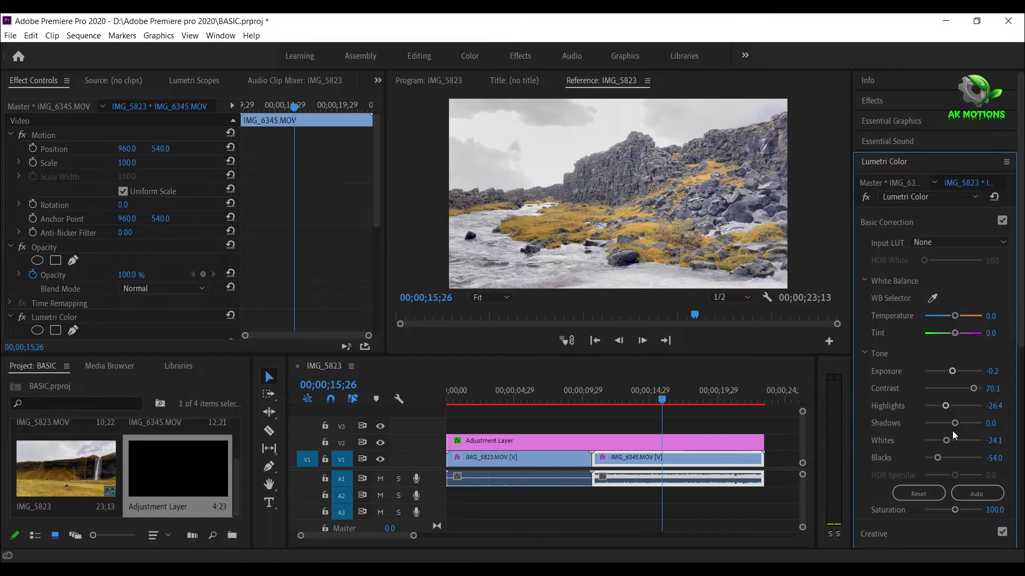
{"action": "left_click_drag", "start_coordinate": [955, 510], "coordinate": [956, 514]}
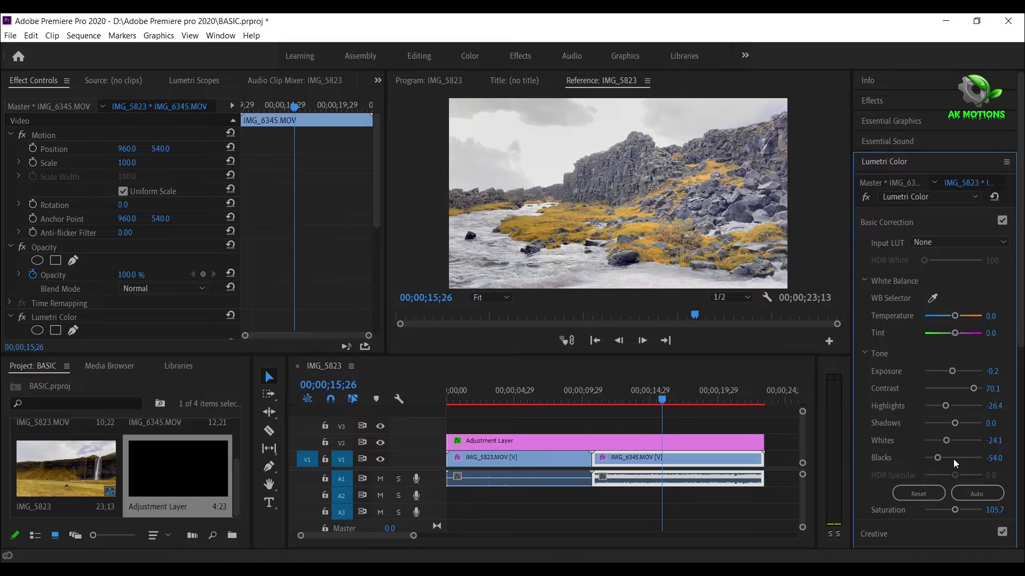
Warm IMG_6345 to Temperature 3.4, review it, and lower Shadows to -17.2.
{"action": "left_click_drag", "start_coordinate": [954, 316], "coordinate": [955, 318]}
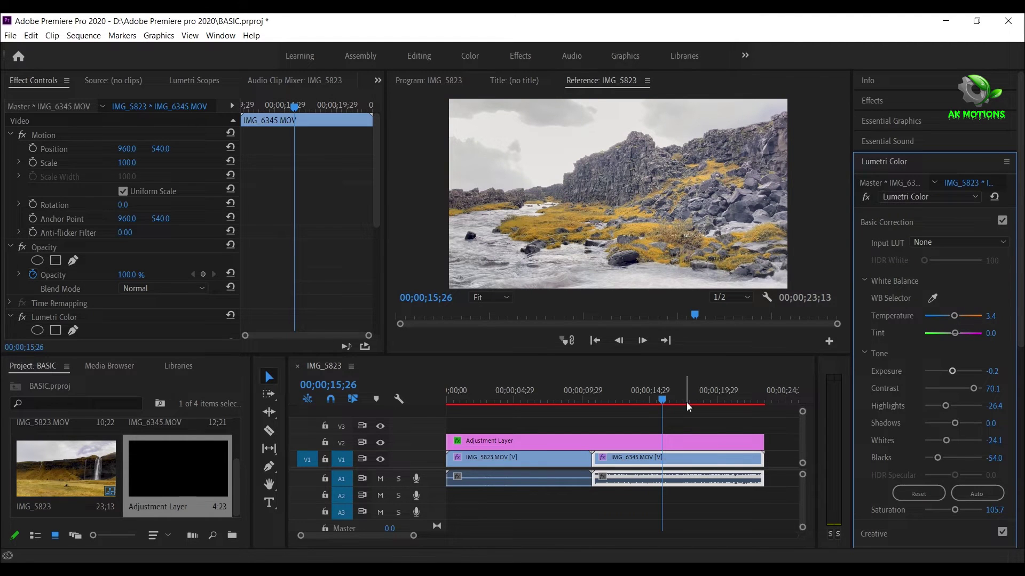
{"action": "left_click_drag", "start_coordinate": [662, 399], "coordinate": [699, 399]}
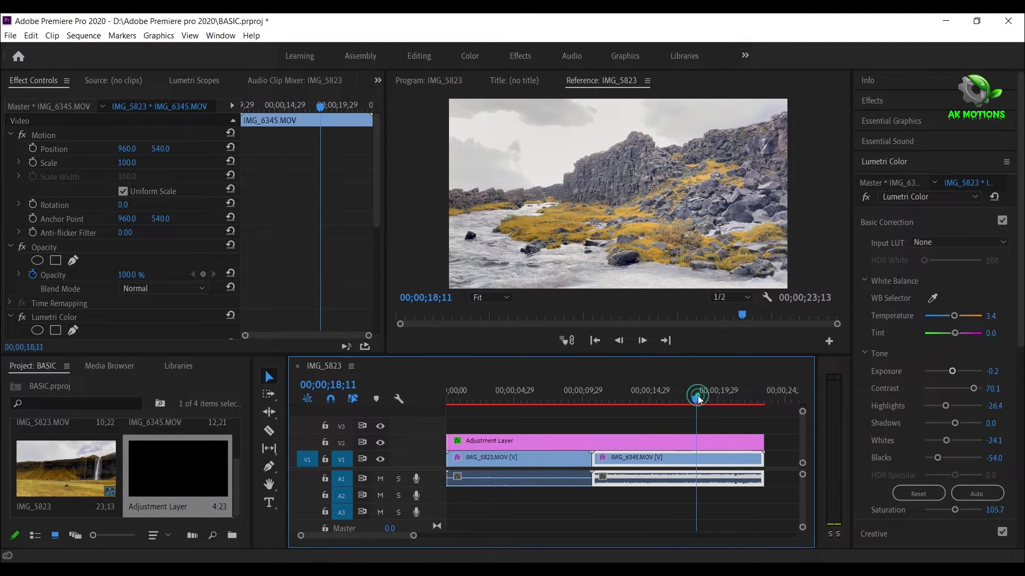
{"action": "left_click", "coordinate": [730, 401]}
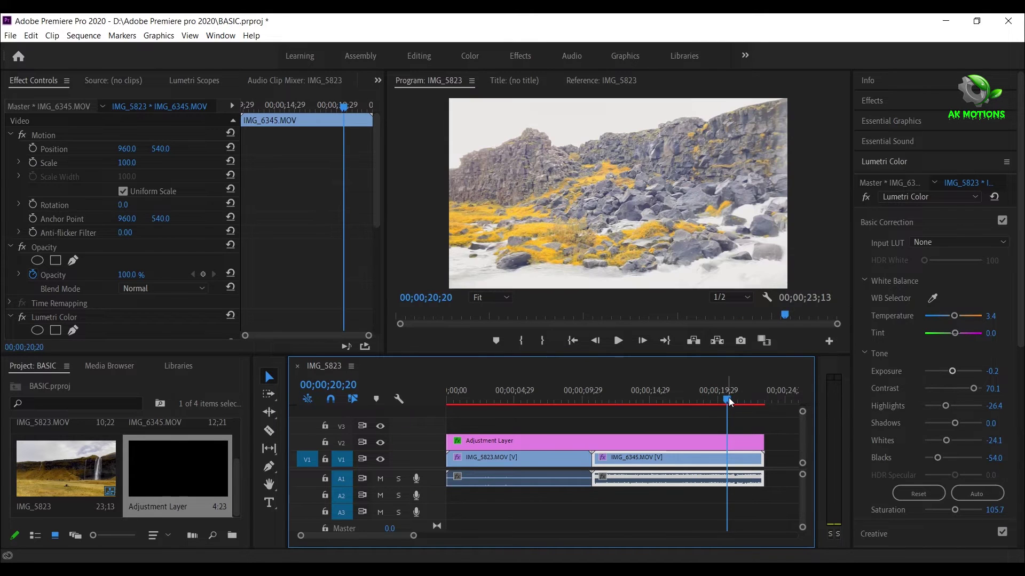
{"action": "left_click_drag", "start_coordinate": [731, 401], "coordinate": [662, 401]}
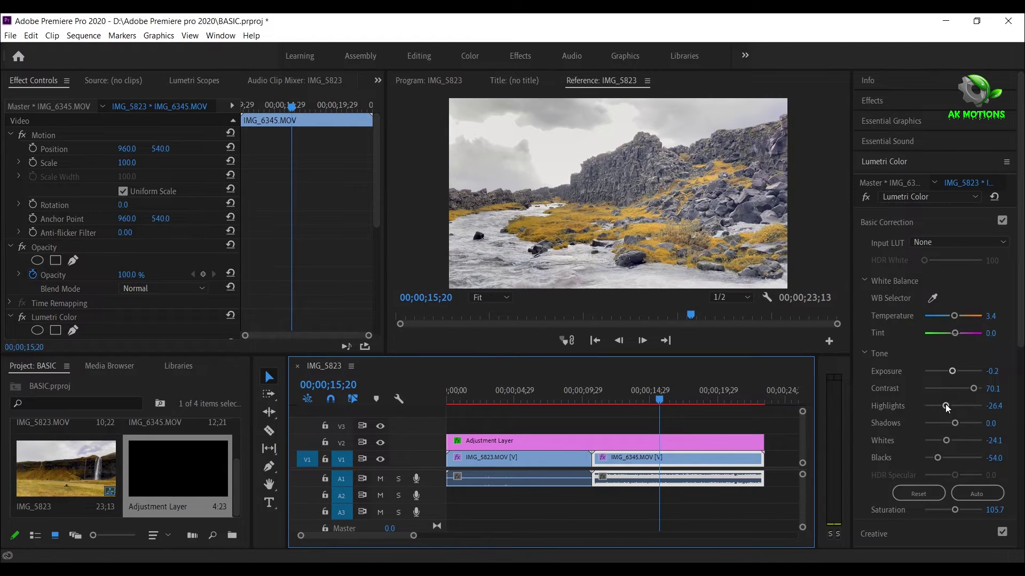
{"action": "left_click_drag", "start_coordinate": [955, 423], "coordinate": [949, 426]}
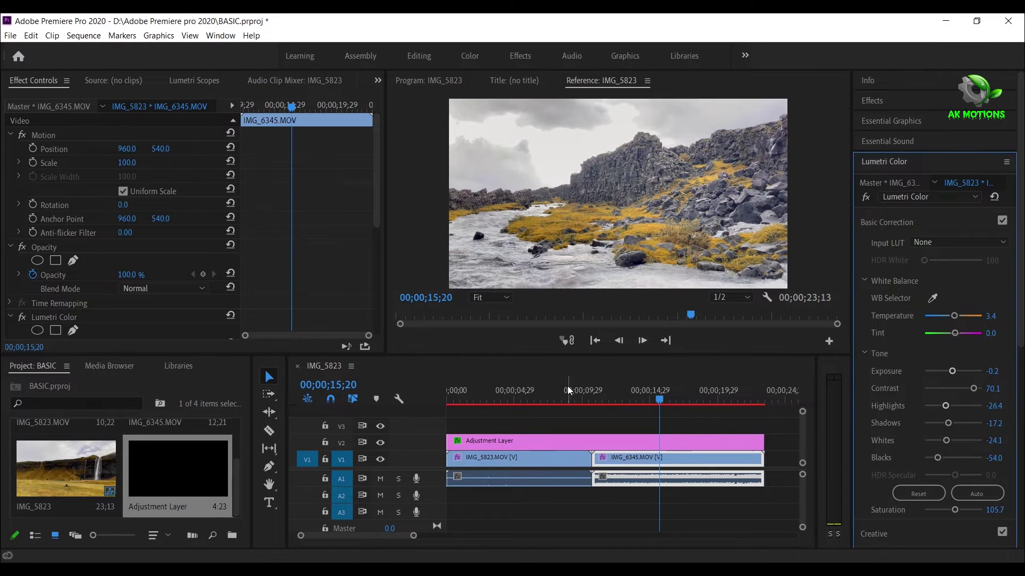
{"action": "left_click_drag", "start_coordinate": [567, 390], "coordinate": [395, 434]}
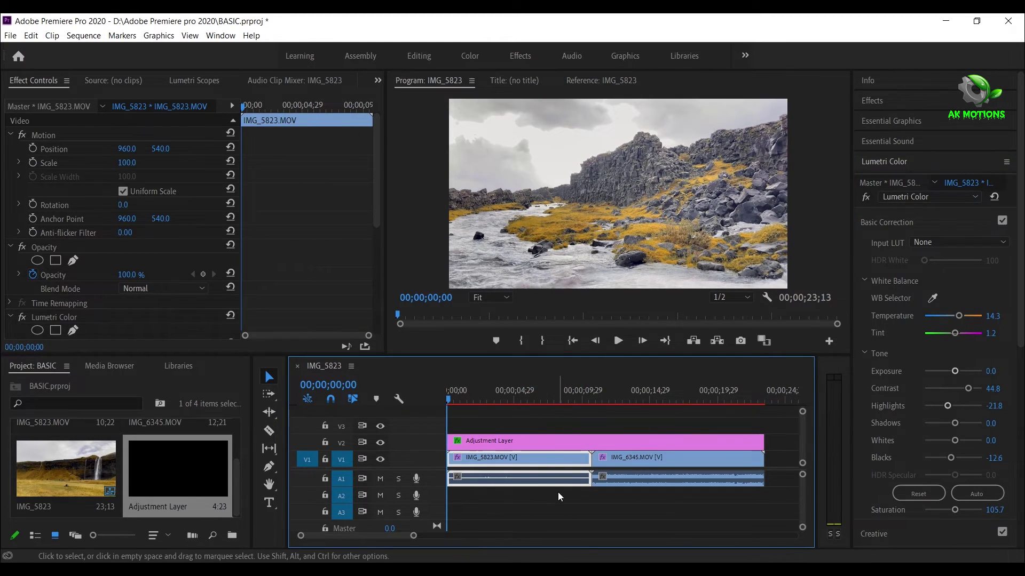
{"action": "left_click", "coordinate": [496, 397]}
Import IMG_5993.MOV into the project.
{"action": "left_click", "coordinate": [10, 35]}
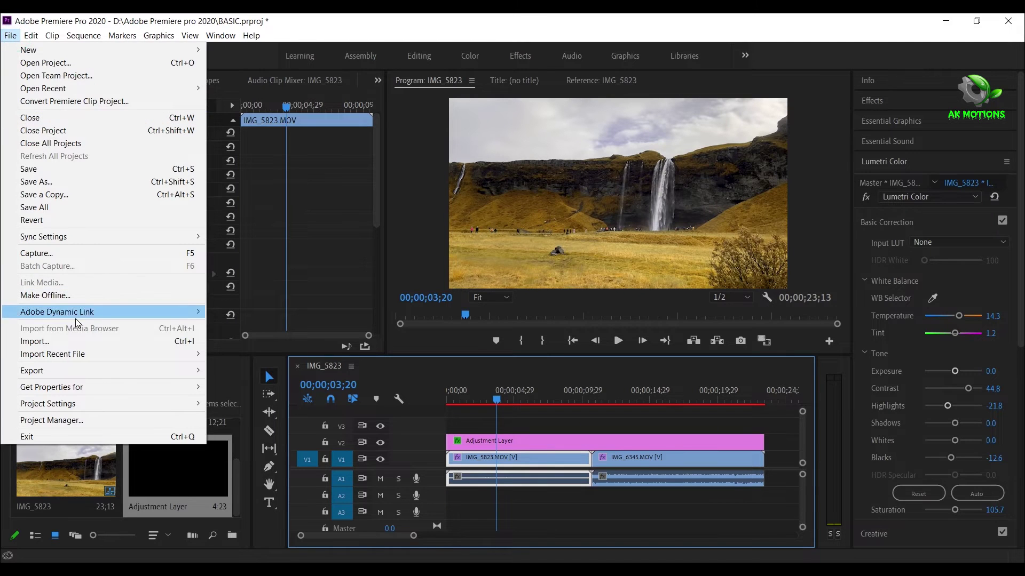
{"action": "left_click", "coordinate": [68, 342]}
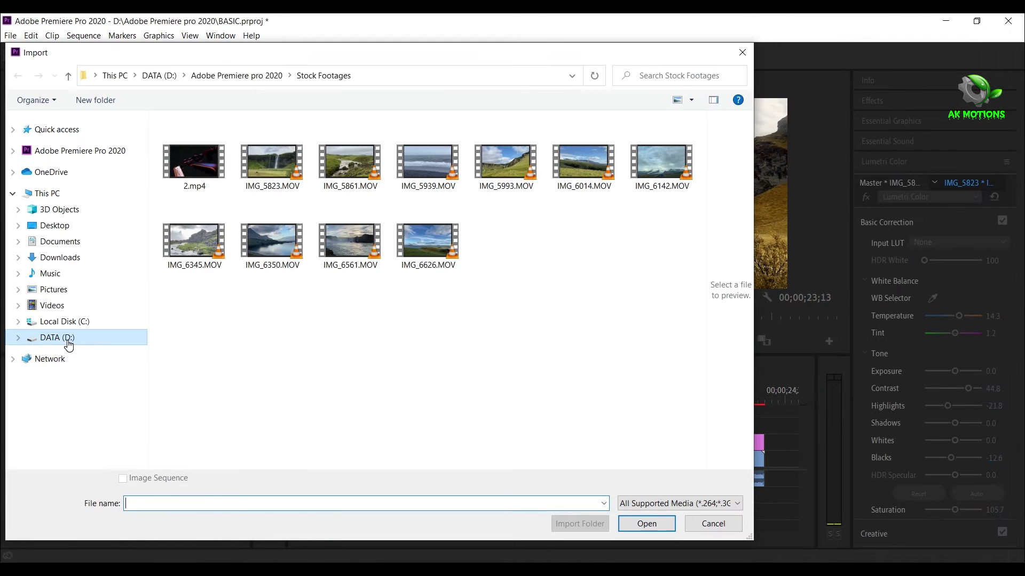
{"action": "left_click", "coordinate": [514, 167]}
{"action": "double_click", "coordinate": [505, 174]}
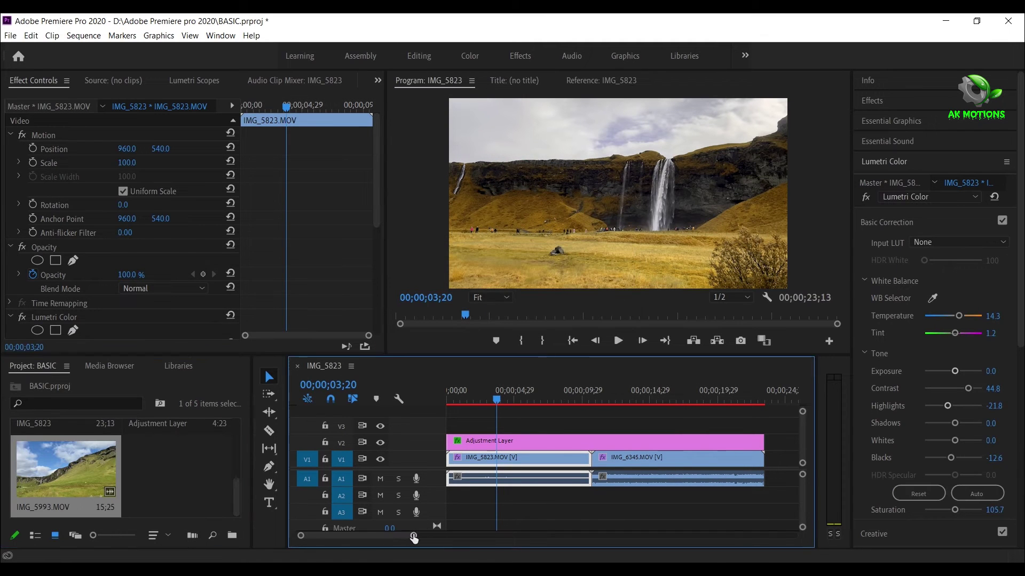
Place IMG_5993.MOV on V1 right after IMG_6345.MOV.
{"action": "left_click_drag", "start_coordinate": [414, 536], "coordinate": [460, 535]}
{"action": "left_click_drag", "start_coordinate": [103, 472], "coordinate": [702, 443]}
{"action": "left_click", "coordinate": [617, 395]}
Extend the adjustment layer over IMG_5993 and white-balance the clip from a neutral area.
{"action": "left_click_drag", "start_coordinate": [617, 398], "coordinate": [681, 402]}
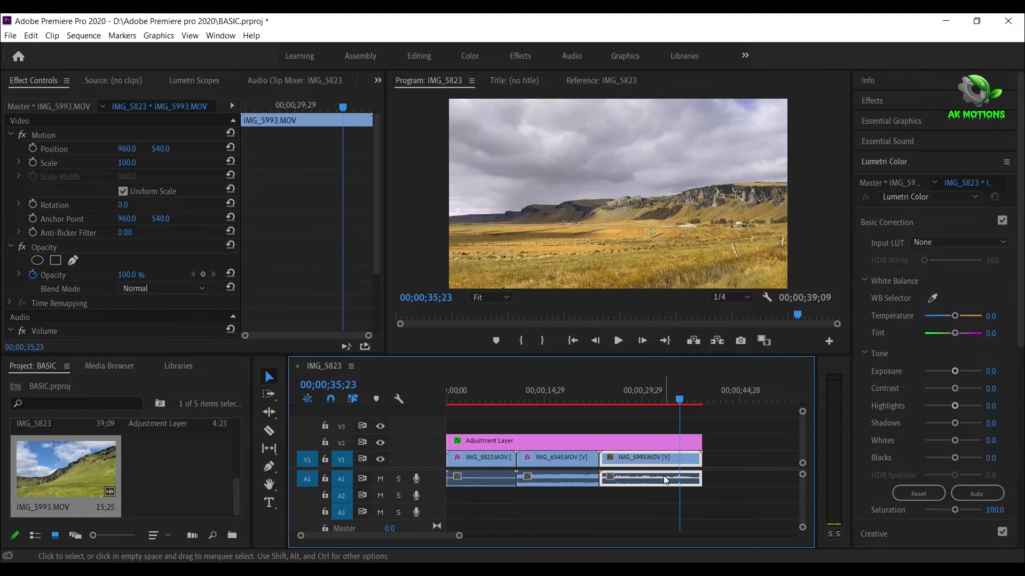
{"action": "left_click", "coordinate": [933, 299]}
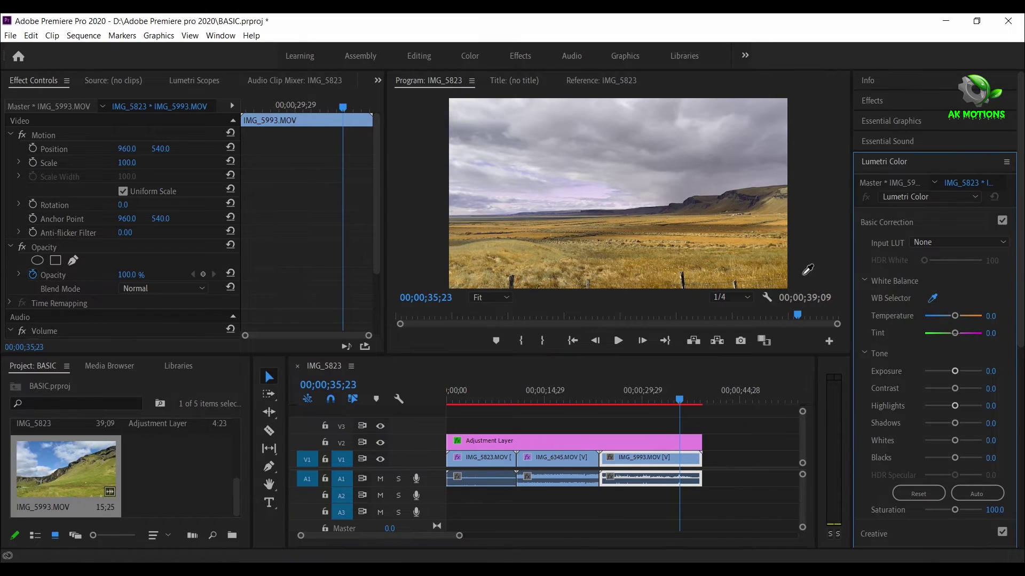
{"action": "left_click", "coordinate": [488, 196]}
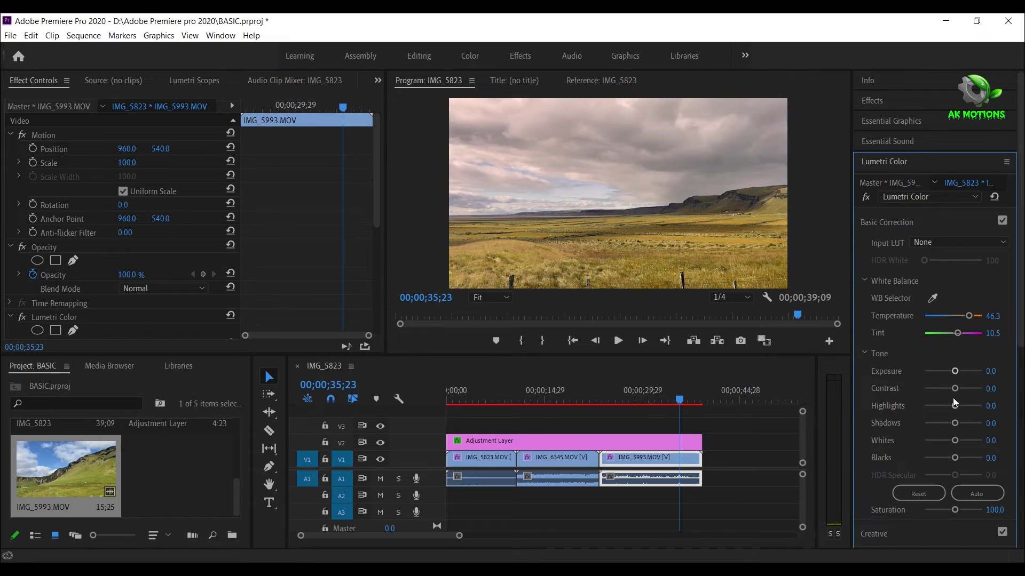
Raise IMG_5993's contrast to 58.6 and saturation, with Blacks -12.6 and Highlights -54.0.
{"action": "left_click_drag", "start_coordinate": [955, 389], "coordinate": [959, 391]}
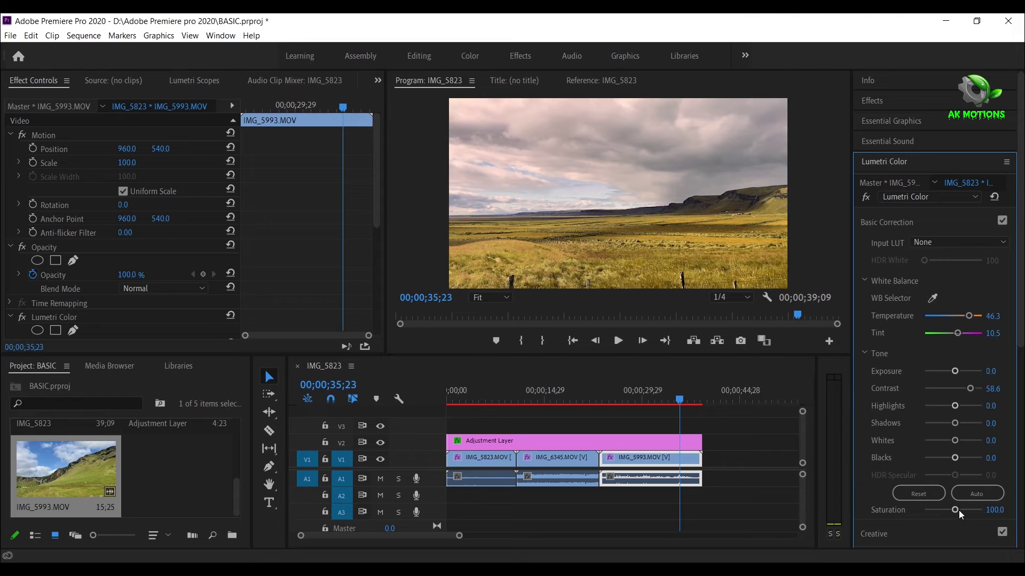
{"action": "left_click_drag", "start_coordinate": [955, 511], "coordinate": [955, 513]}
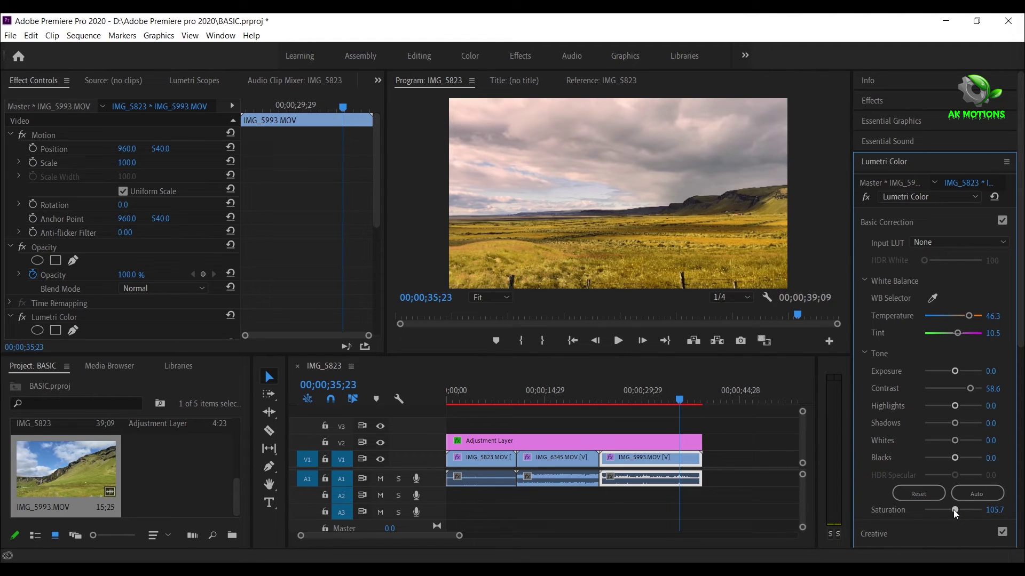
{"action": "mouse_move", "coordinate": [952, 458]}
{"action": "left_mouse_down"}
{"action": "mouse_move", "coordinate": [938, 458]}
{"action": "mouse_move", "coordinate": [947, 463]}
{"action": "left_mouse_up"}
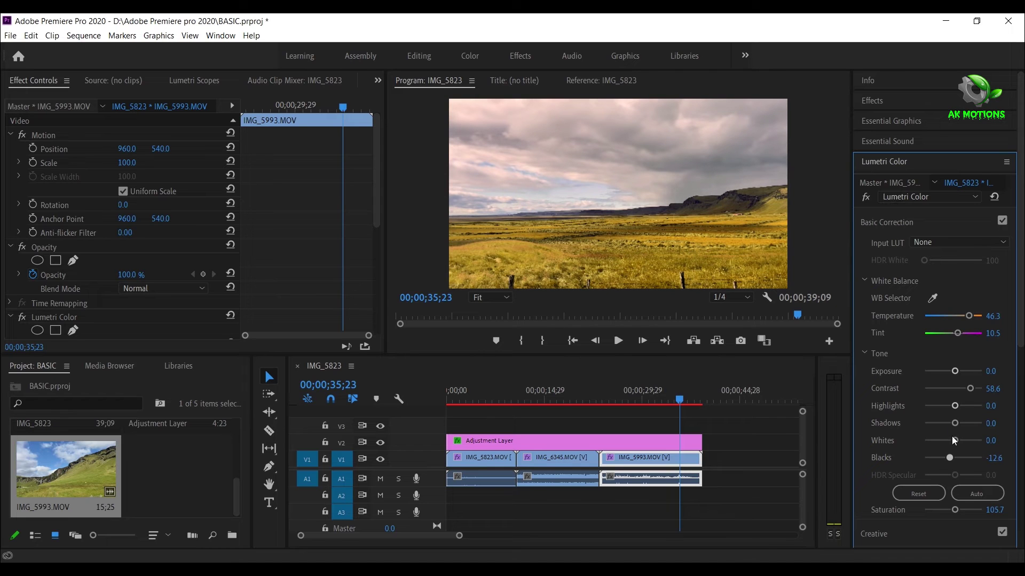
{"action": "left_click_drag", "start_coordinate": [951, 407], "coordinate": [955, 440]}
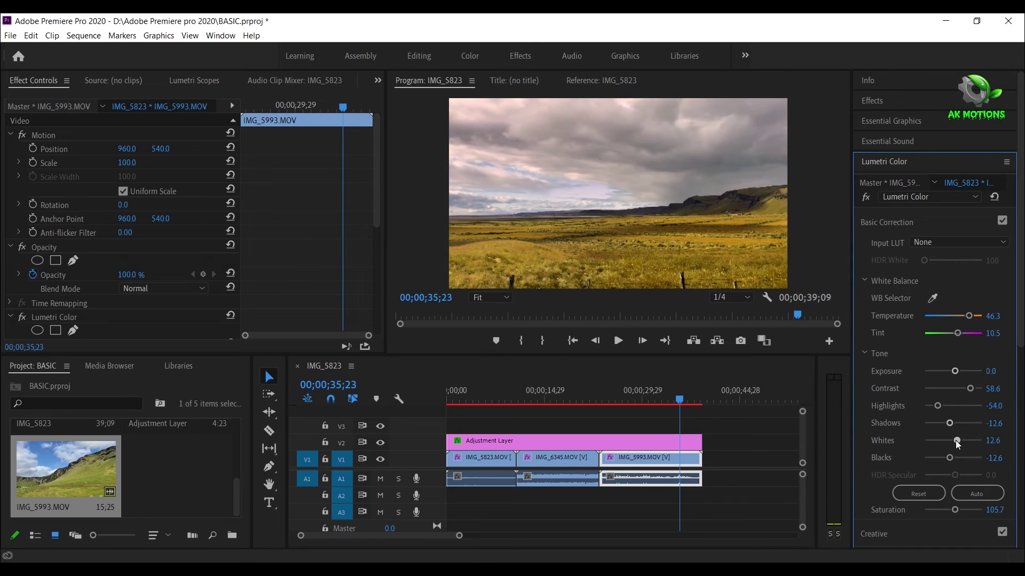
{"action": "left_click_drag", "start_coordinate": [664, 393], "coordinate": [649, 398]}
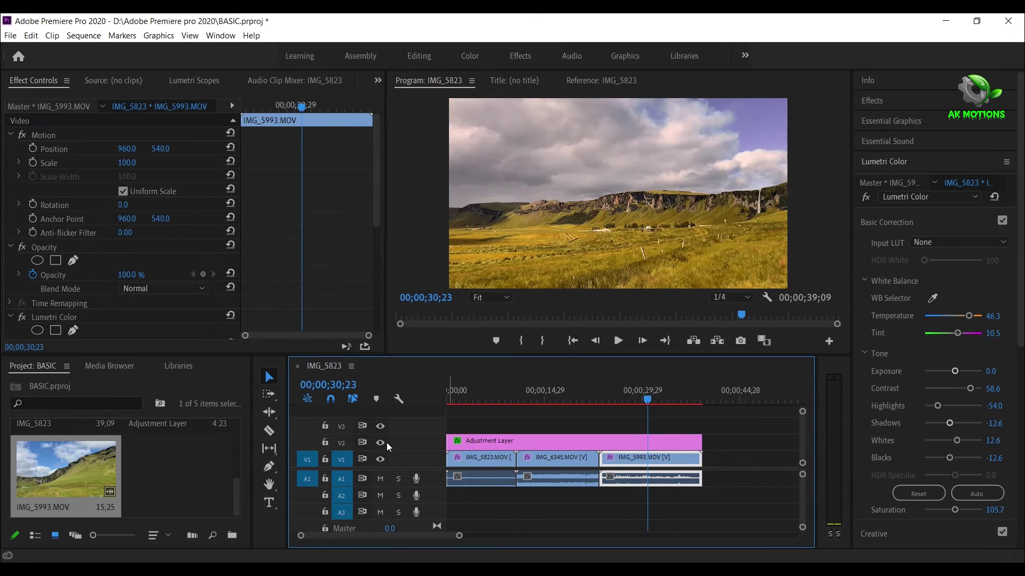
{"action": "left_click", "coordinate": [380, 443]}
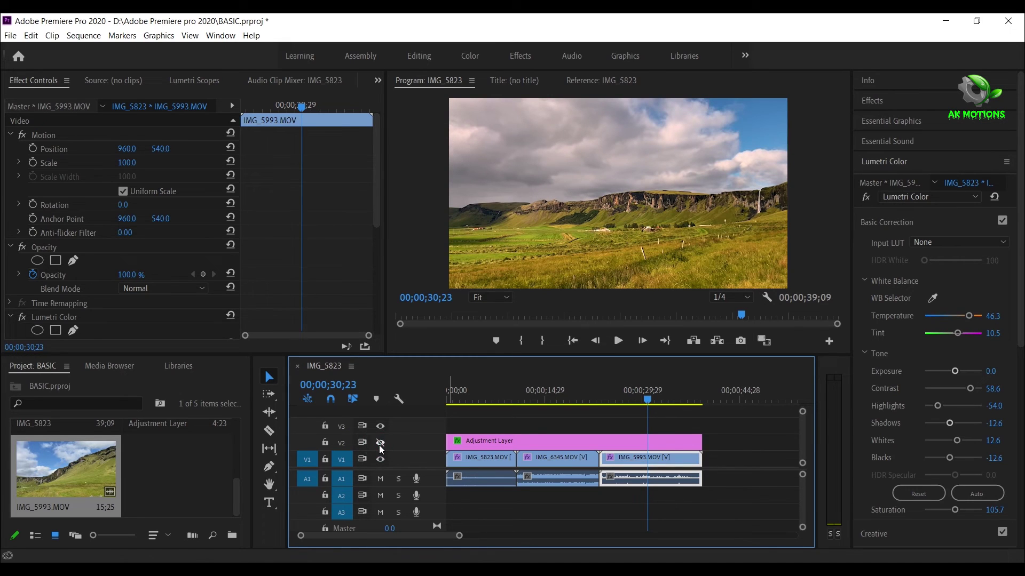
{"action": "left_click", "coordinate": [380, 443]}
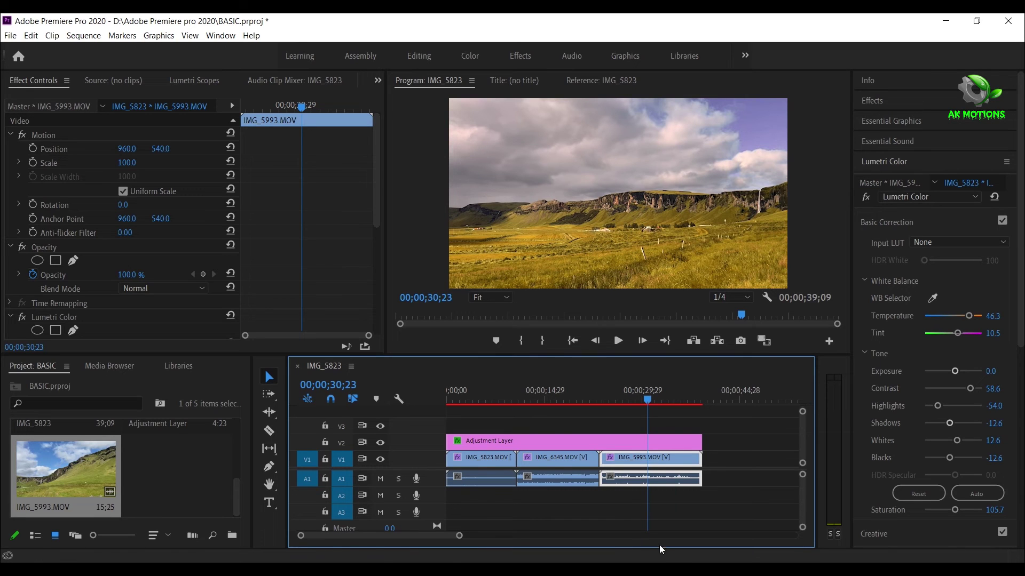
{"action": "left_click", "coordinate": [447, 397]}
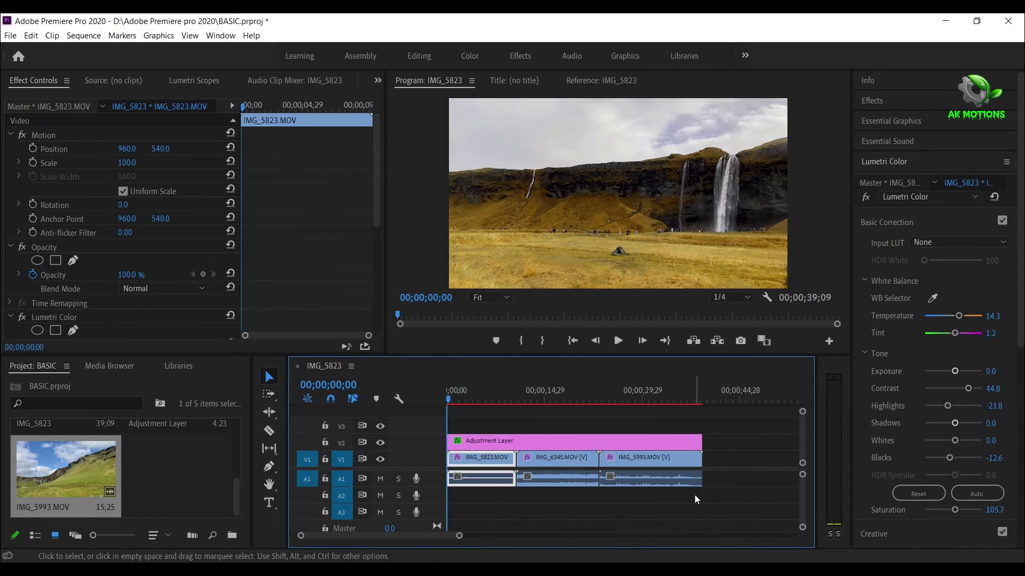